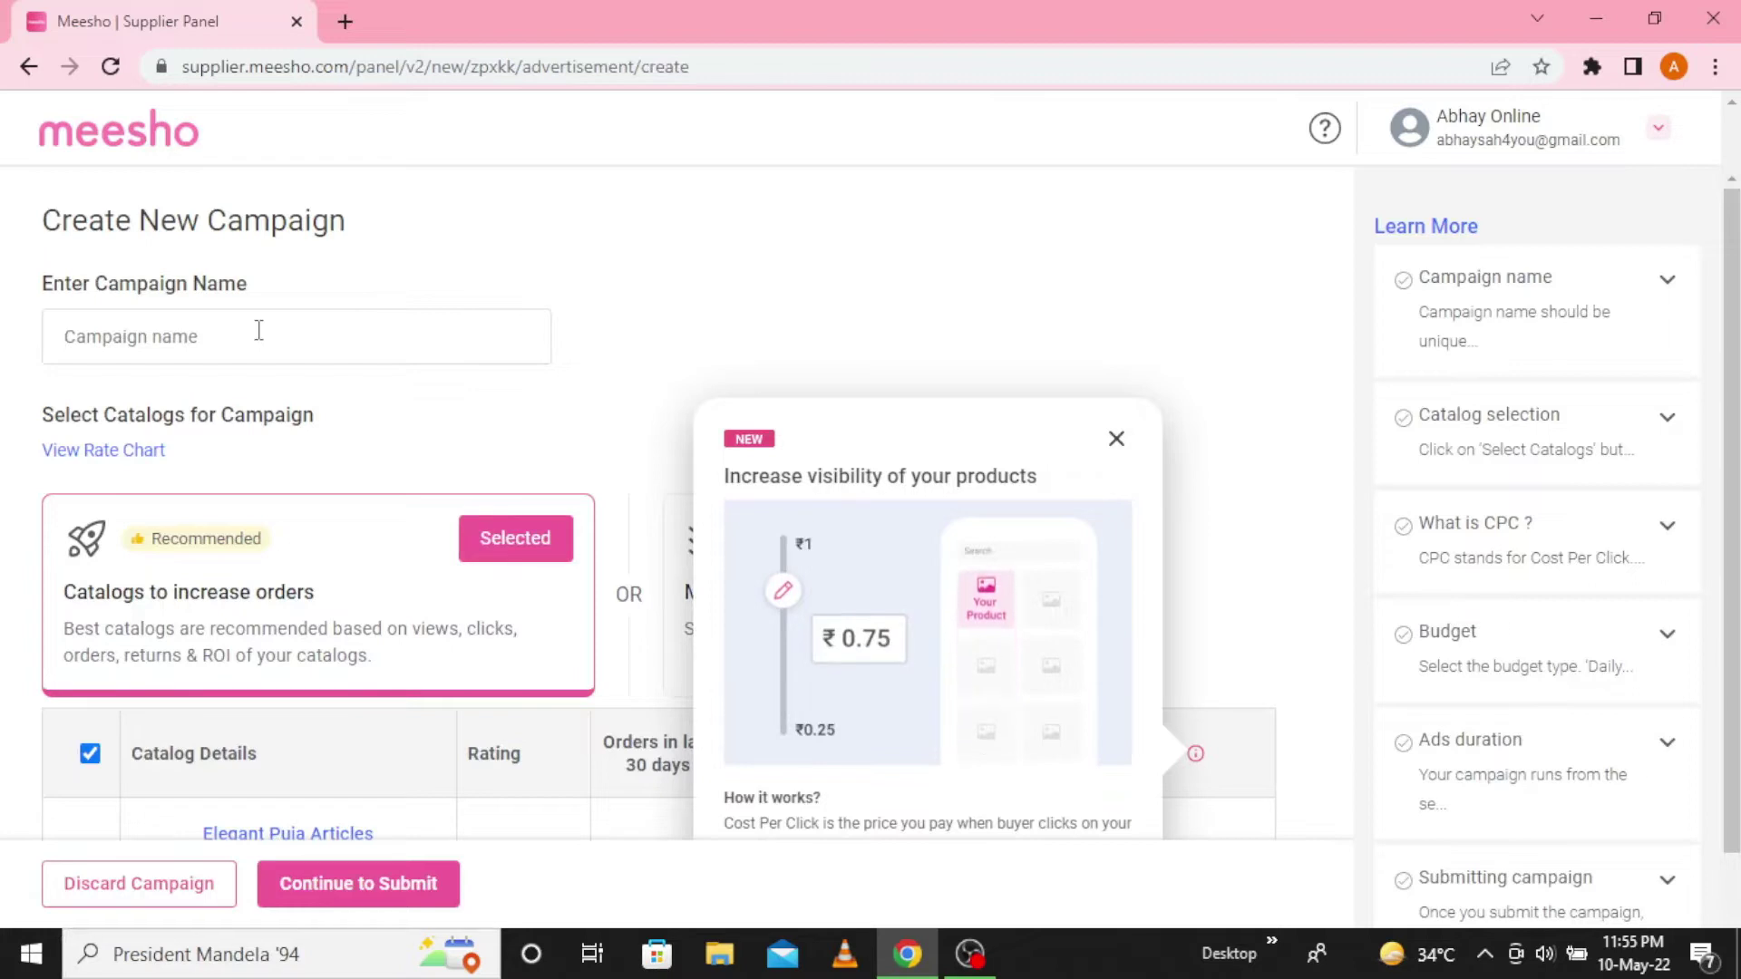
Name the new campaign xyz.
{"action": "type", "text": "xyz"}
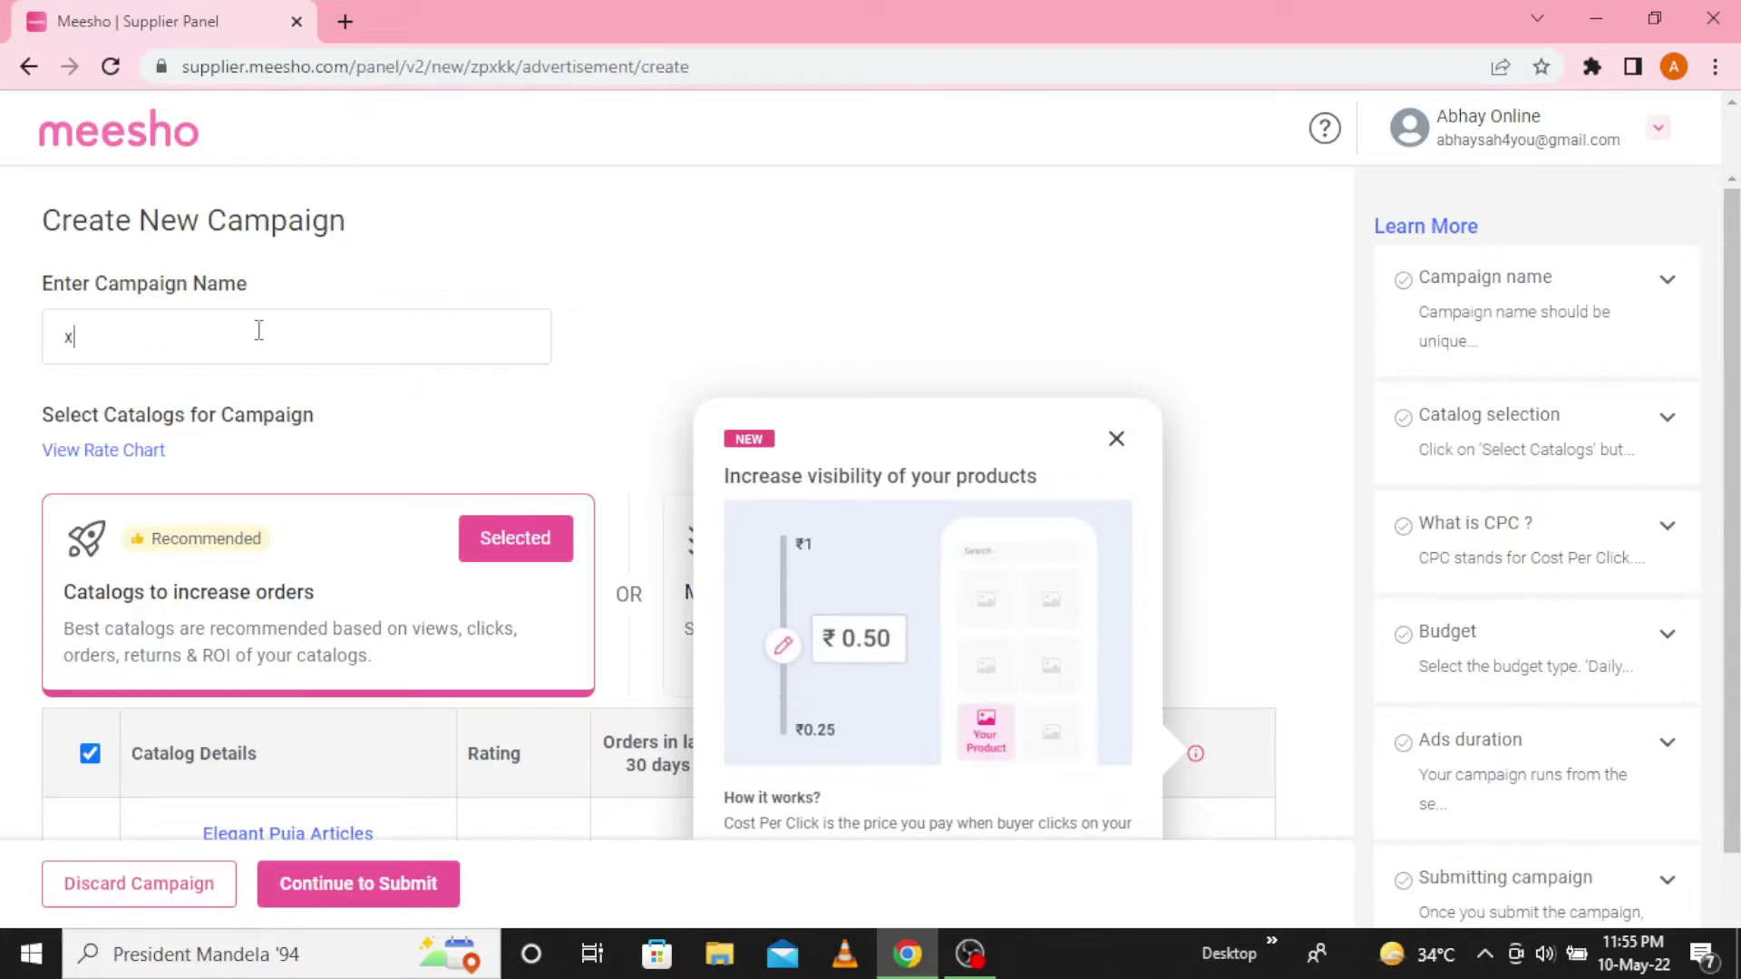
{"action": "scroll", "coordinate": [609, 531], "scroll_direction": "down", "scroll_amount": 2}
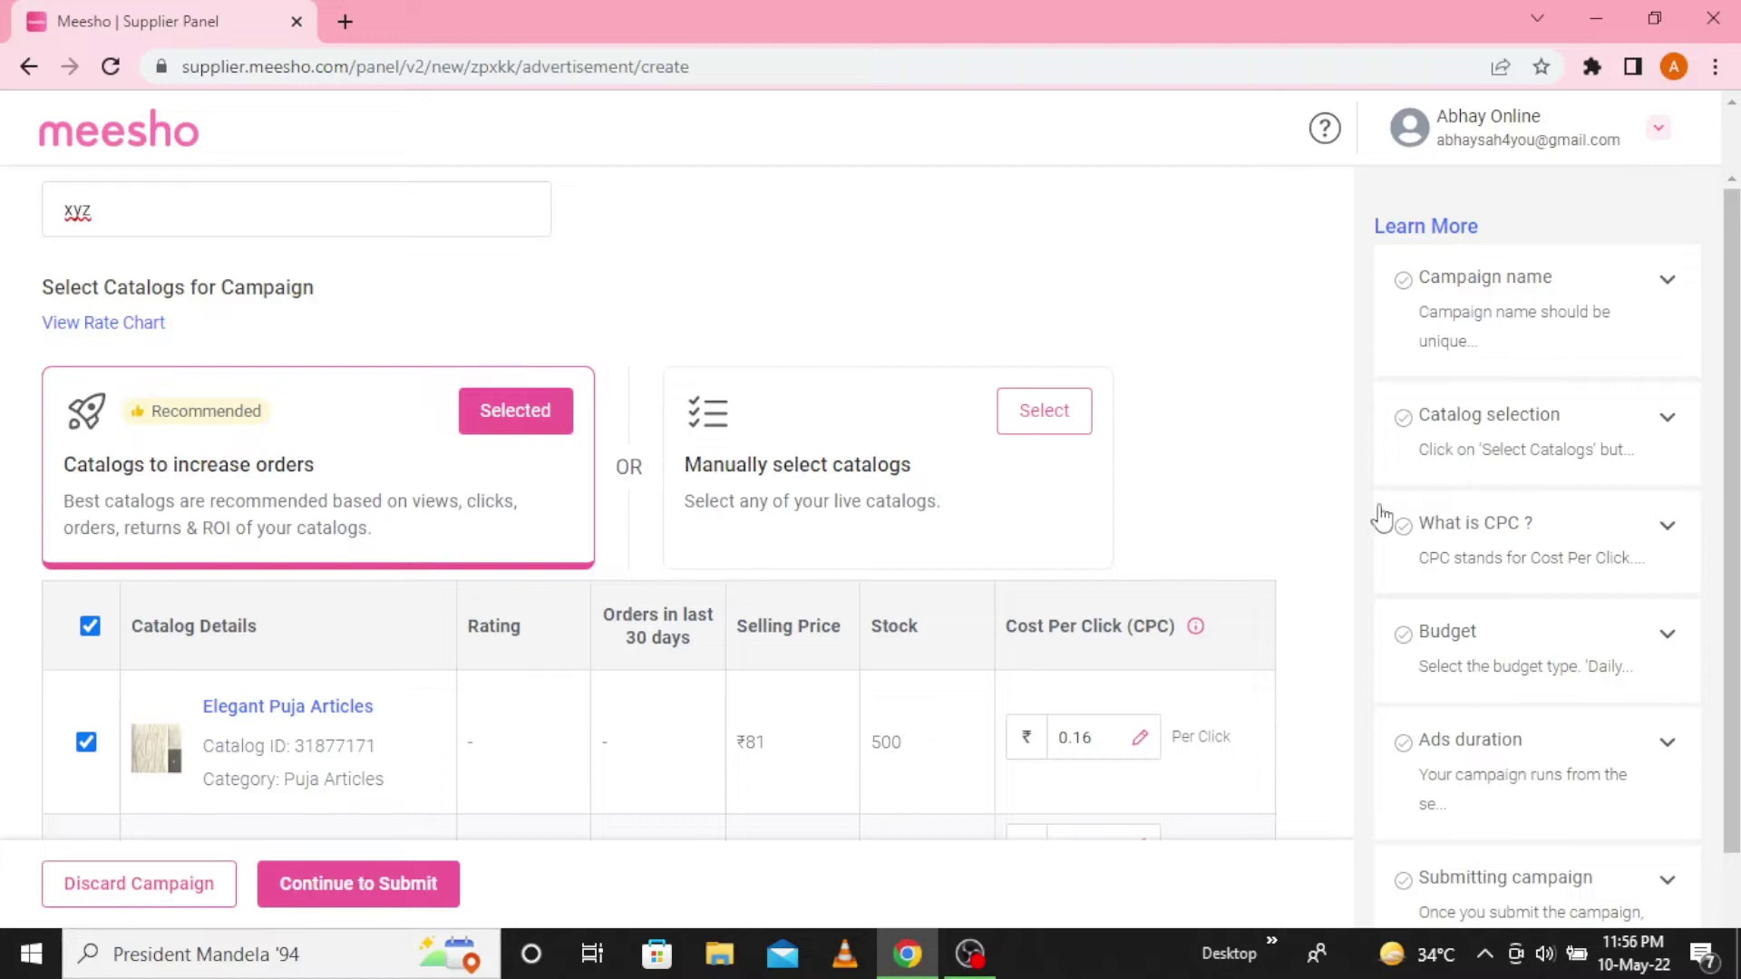
Look through the catalogs available for manual selection and close the list without choosing any.
{"action": "left_click", "coordinate": [1041, 413]}
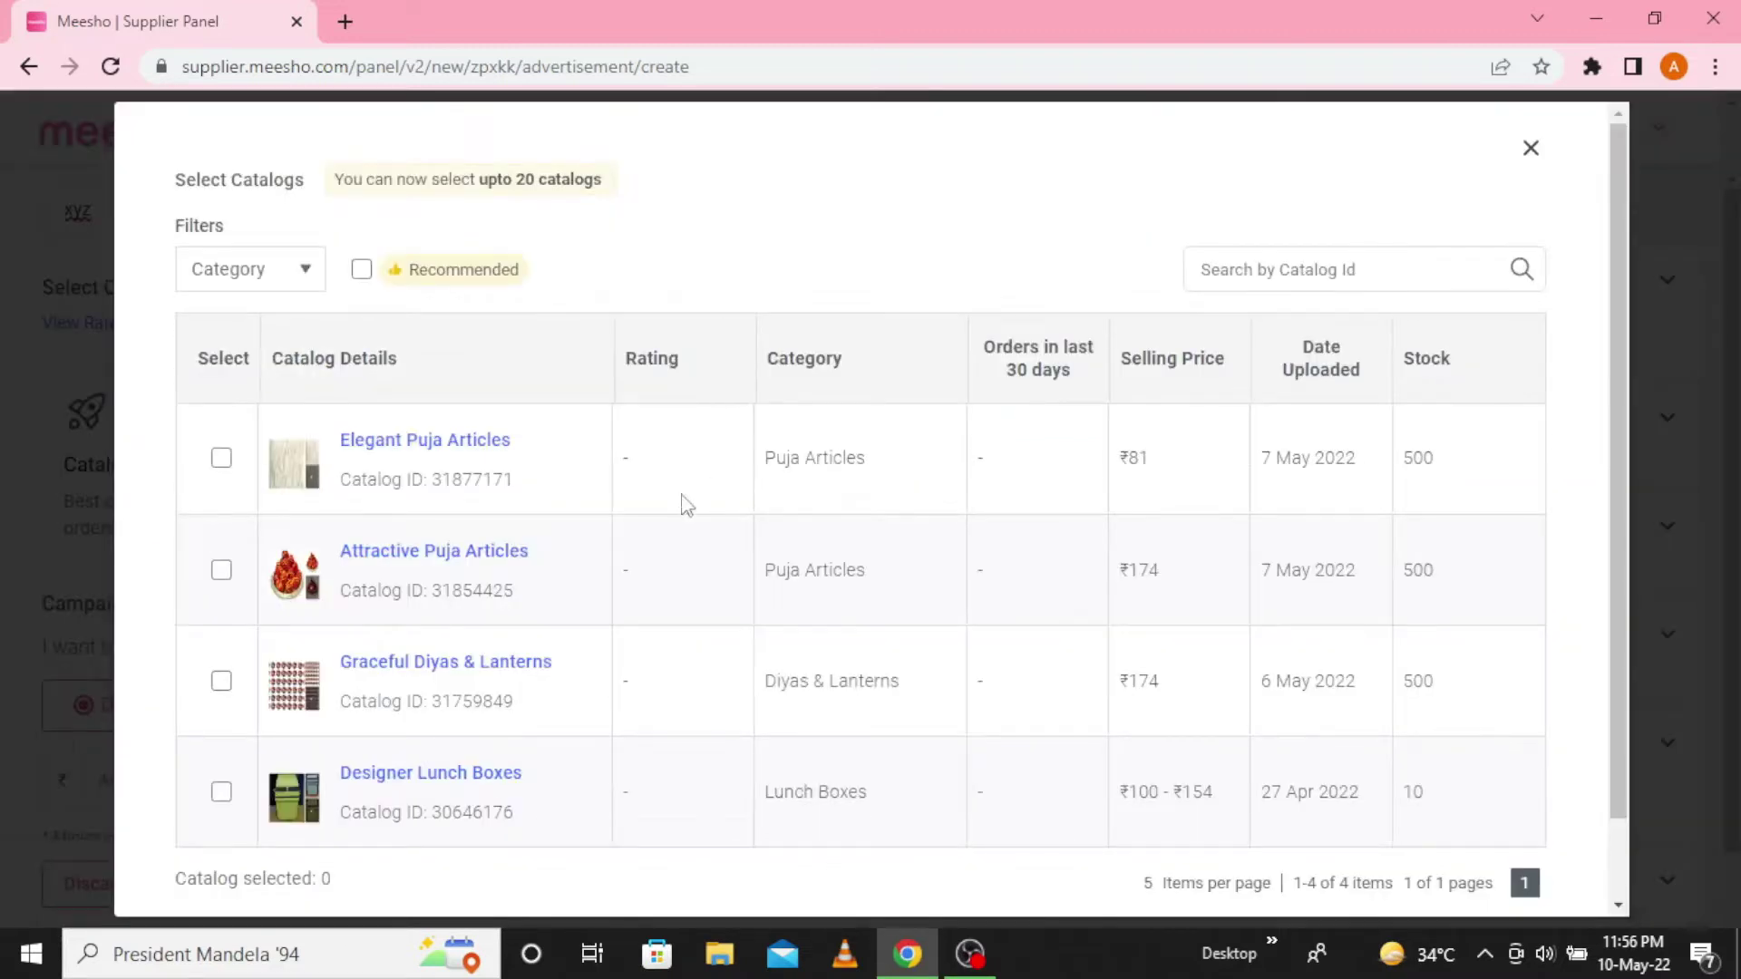
{"action": "scroll", "coordinate": [685, 504], "scroll_direction": "down", "scroll_amount": 1}
{"action": "scroll", "coordinate": [455, 630], "scroll_direction": "up", "scroll_amount": 1}
{"action": "left_click", "coordinate": [1533, 153]}
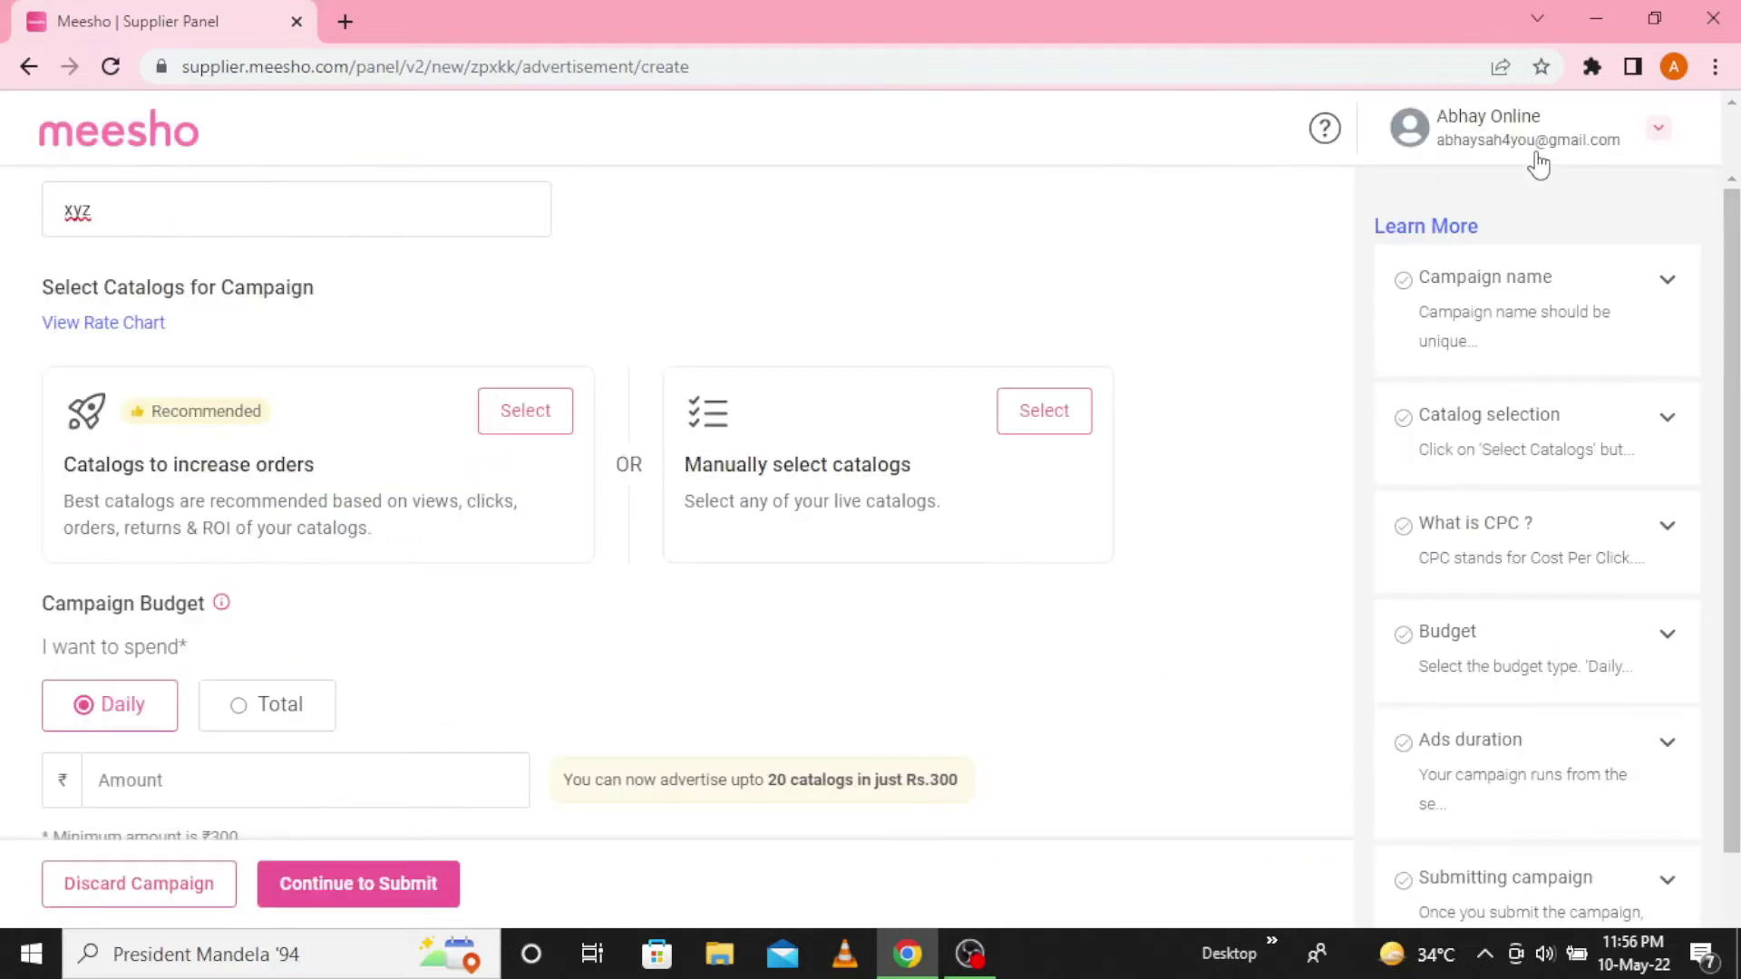
Choose the recommended catalogs to increase orders and dismiss the recommended CPC tip on Graceful Diyas & Lanterns.
{"action": "left_click", "coordinate": [509, 426]}
{"action": "scroll", "coordinate": [512, 467], "scroll_direction": "down", "scroll_amount": 4}
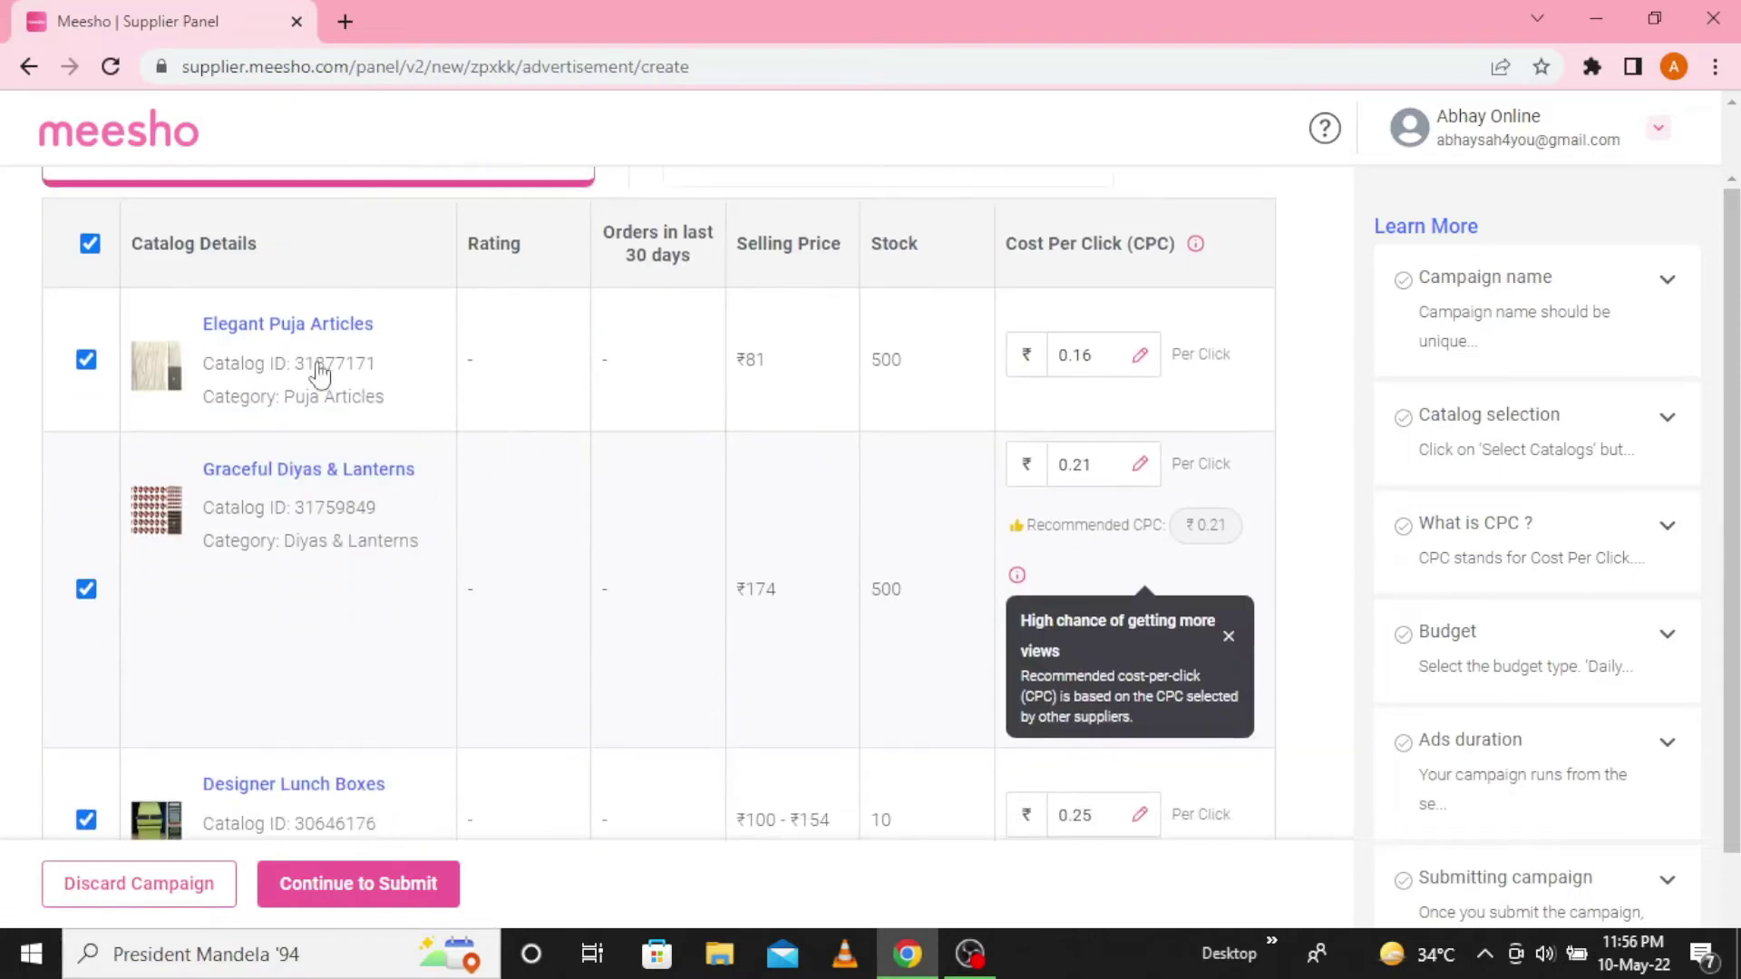
{"action": "scroll", "coordinate": [386, 589], "scroll_direction": "down", "scroll_amount": 1}
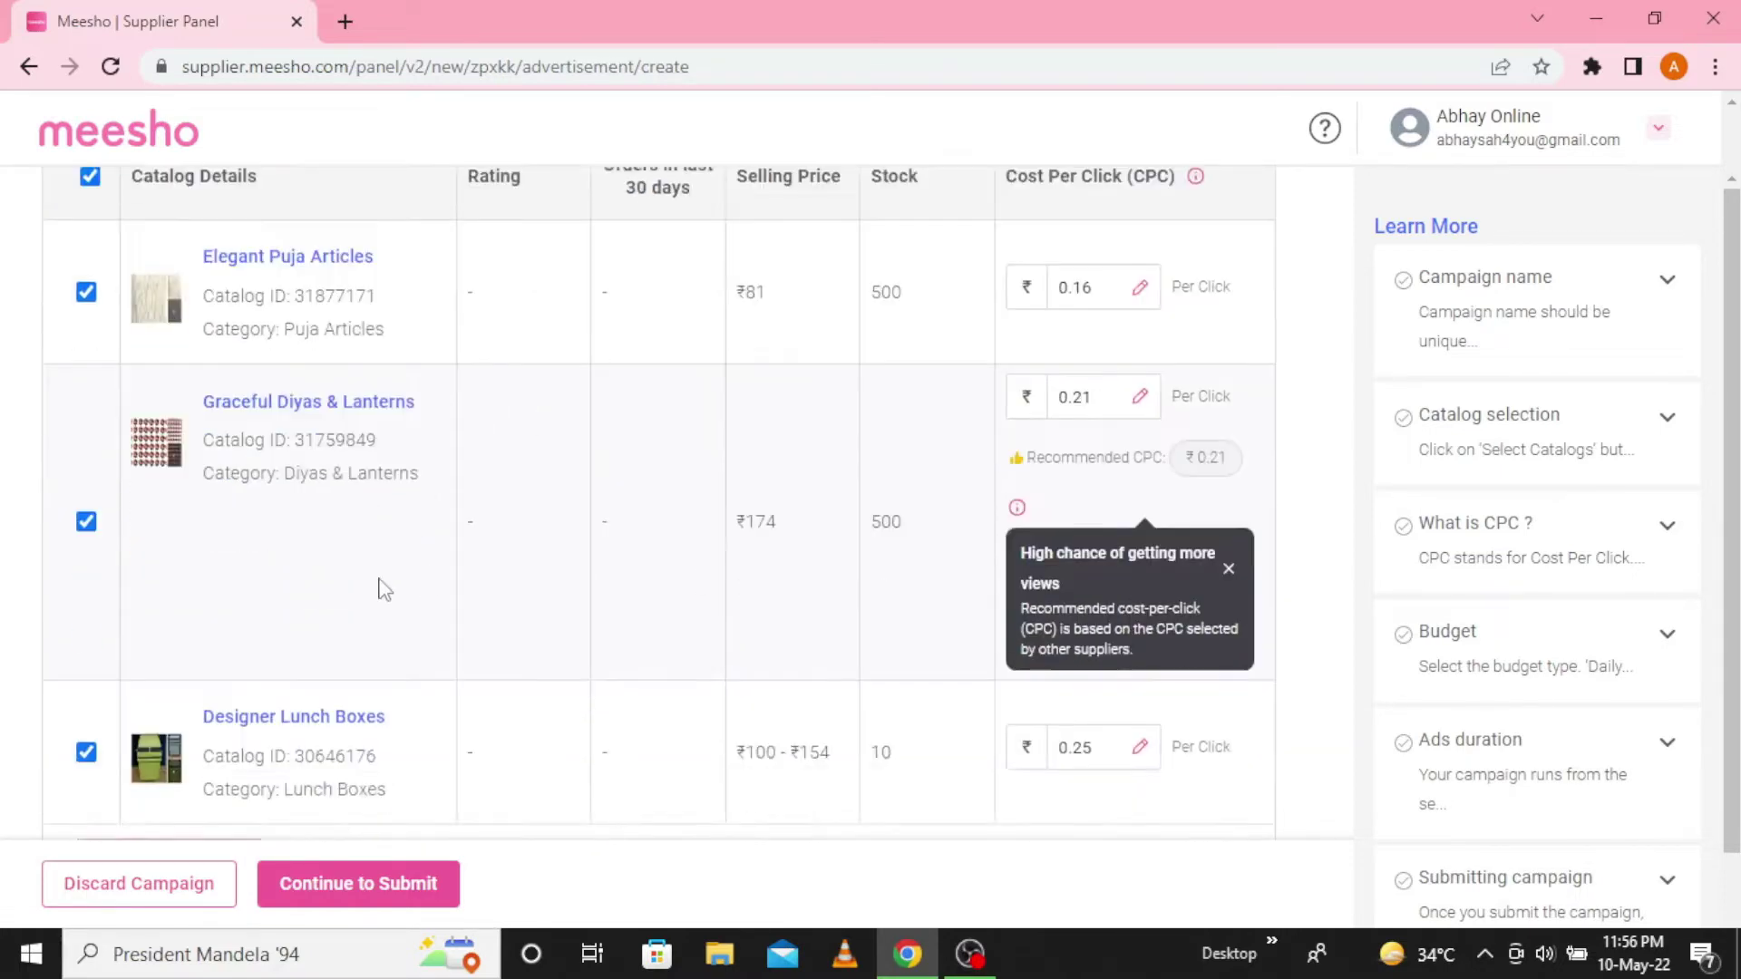
{"action": "scroll", "coordinate": [385, 589], "scroll_direction": "down", "scroll_amount": 3}
{"action": "scroll", "coordinate": [166, 482], "scroll_direction": "up", "scroll_amount": 4}
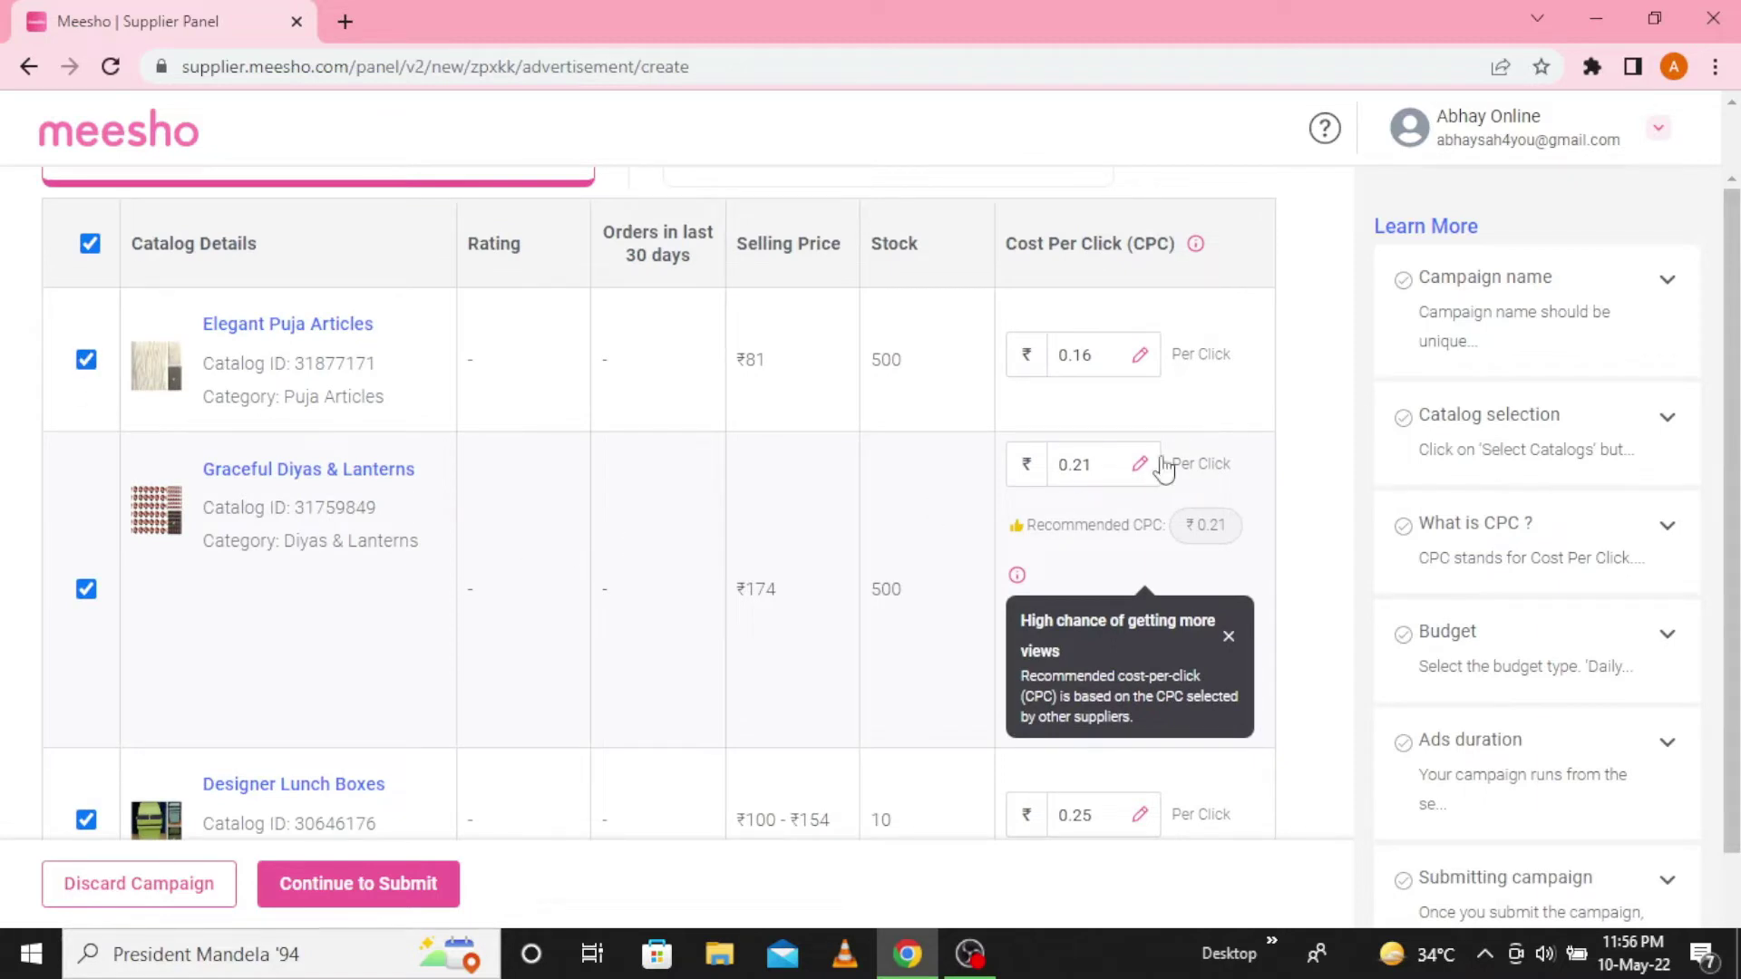
{"action": "left_click", "coordinate": [1229, 637]}
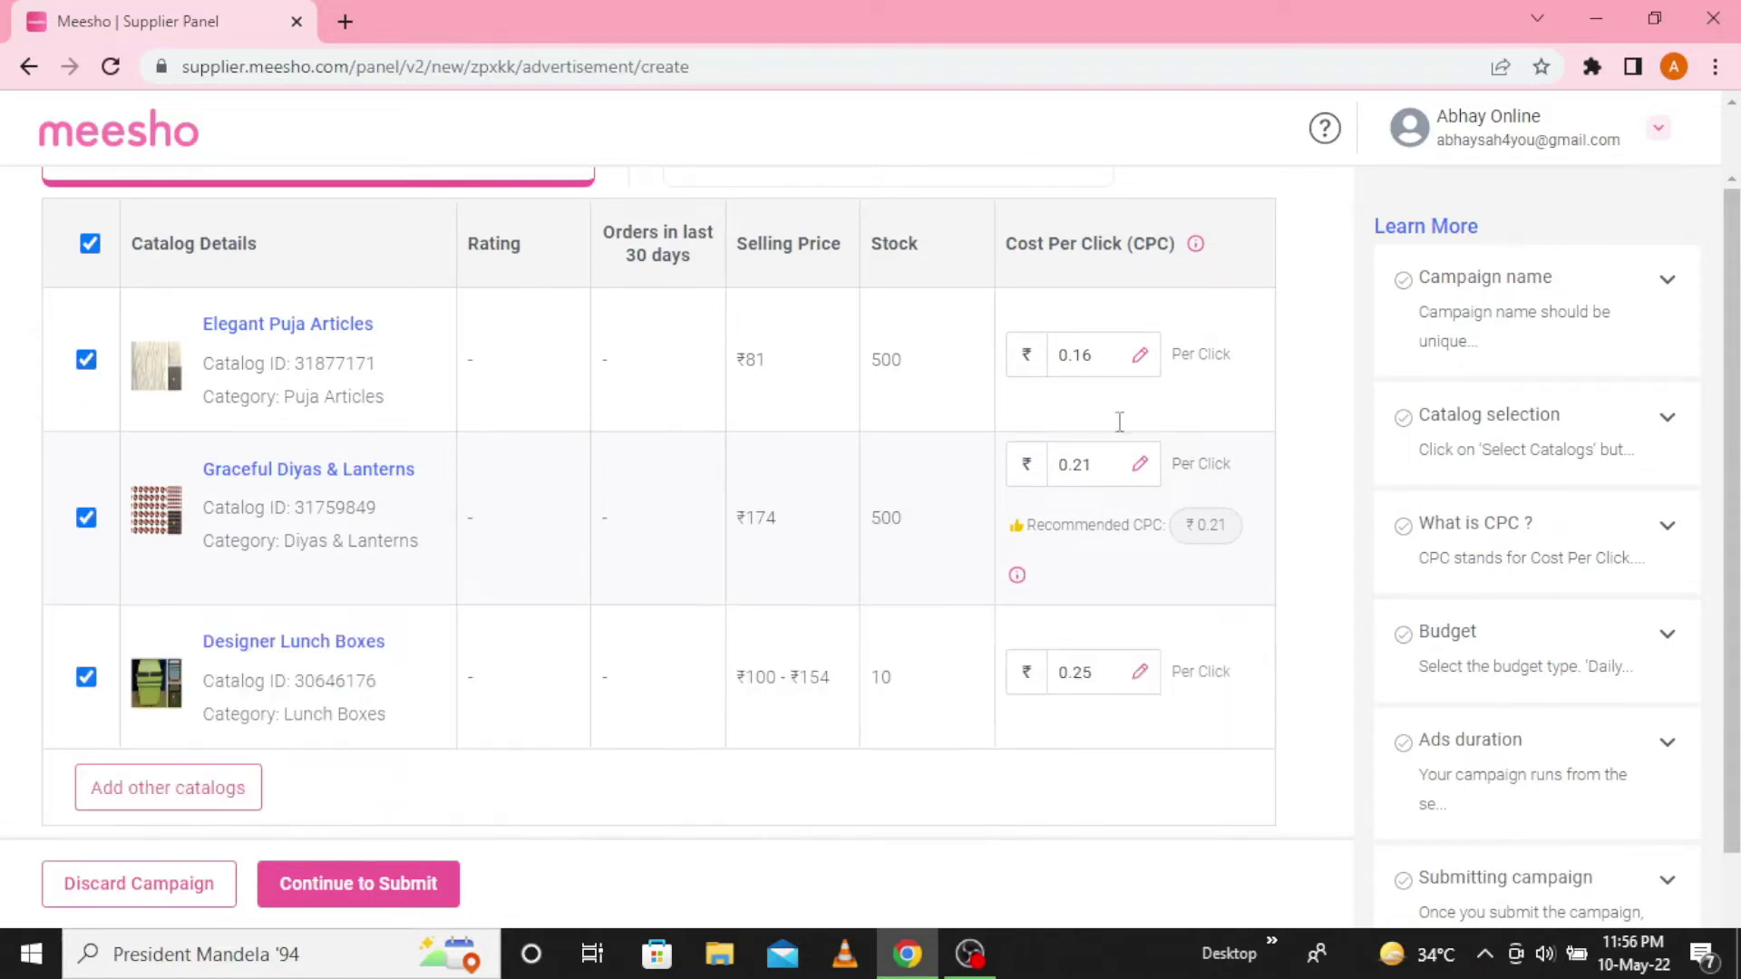
Change the cost per click of the Elegant Puja Articles catalog to ₹0.20.
{"action": "left_click", "coordinate": [1099, 352]}
{"action": "key", "text": "BackSpace"}
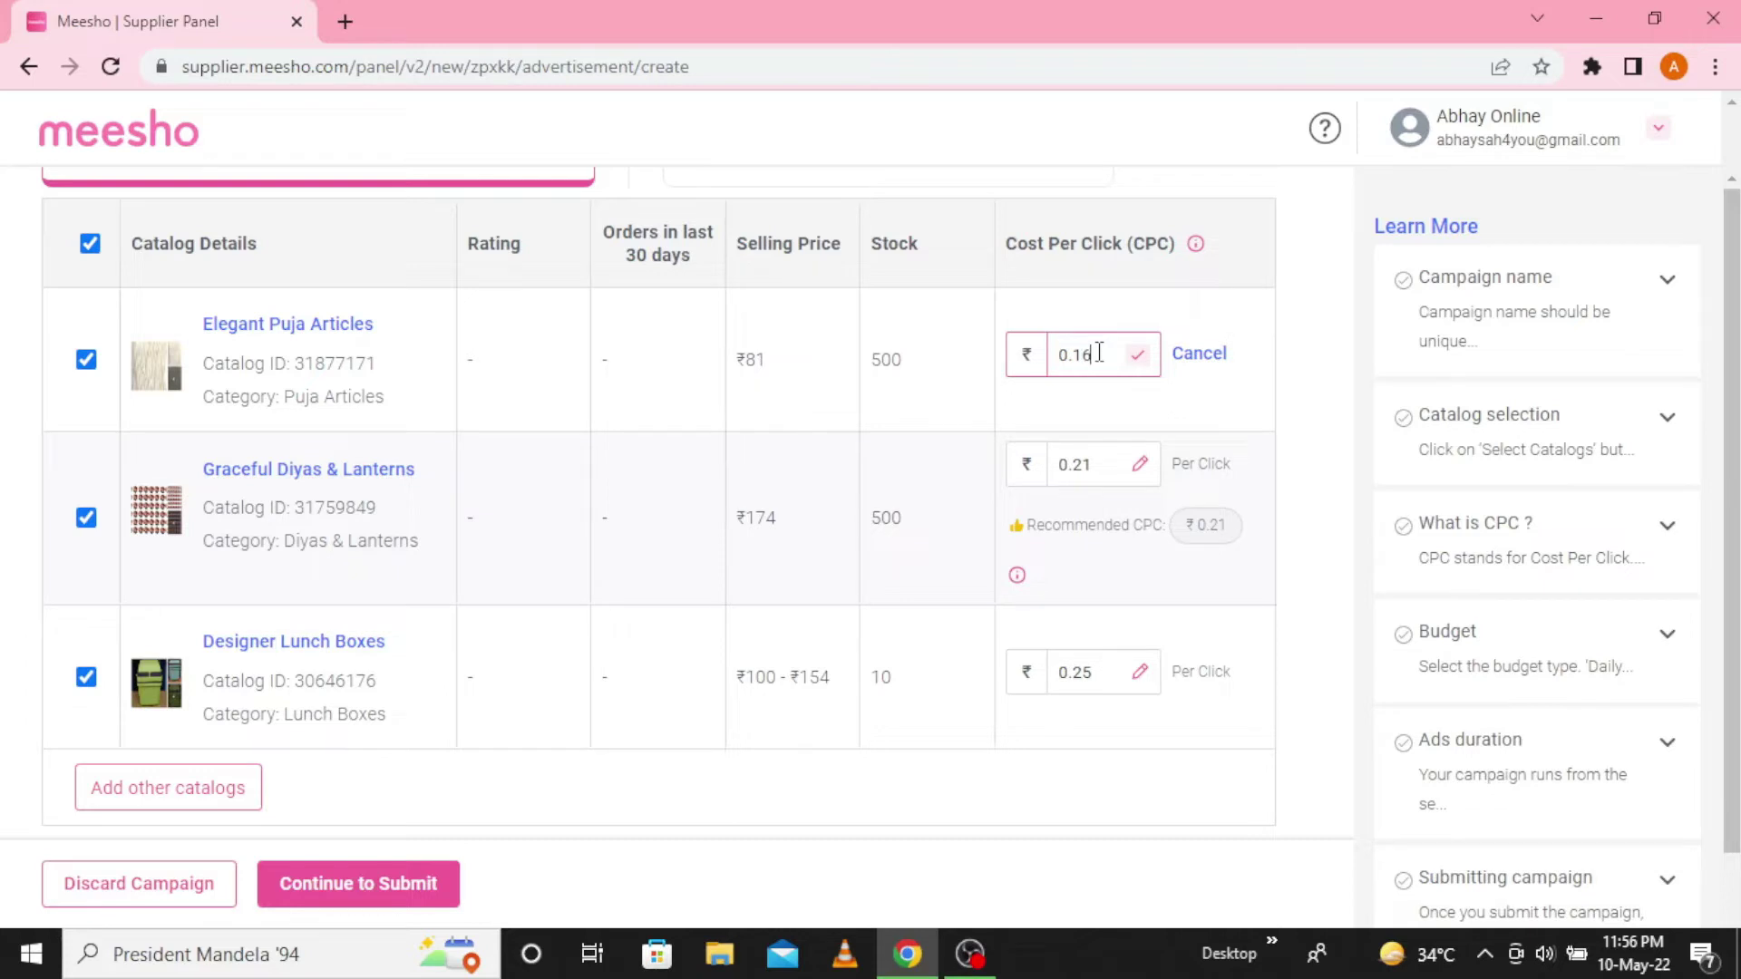
{"action": "type", "text": "5"}
{"action": "key", "text": "BackSpace"}
{"action": "key", "text": "BackSpace"}
{"action": "type", "text": "20"}
{"action": "scroll", "coordinate": [739, 508], "scroll_direction": "down", "scroll_amount": 5}
{"action": "scroll", "coordinate": [733, 519], "scroll_direction": "up", "scroll_amount": 4}
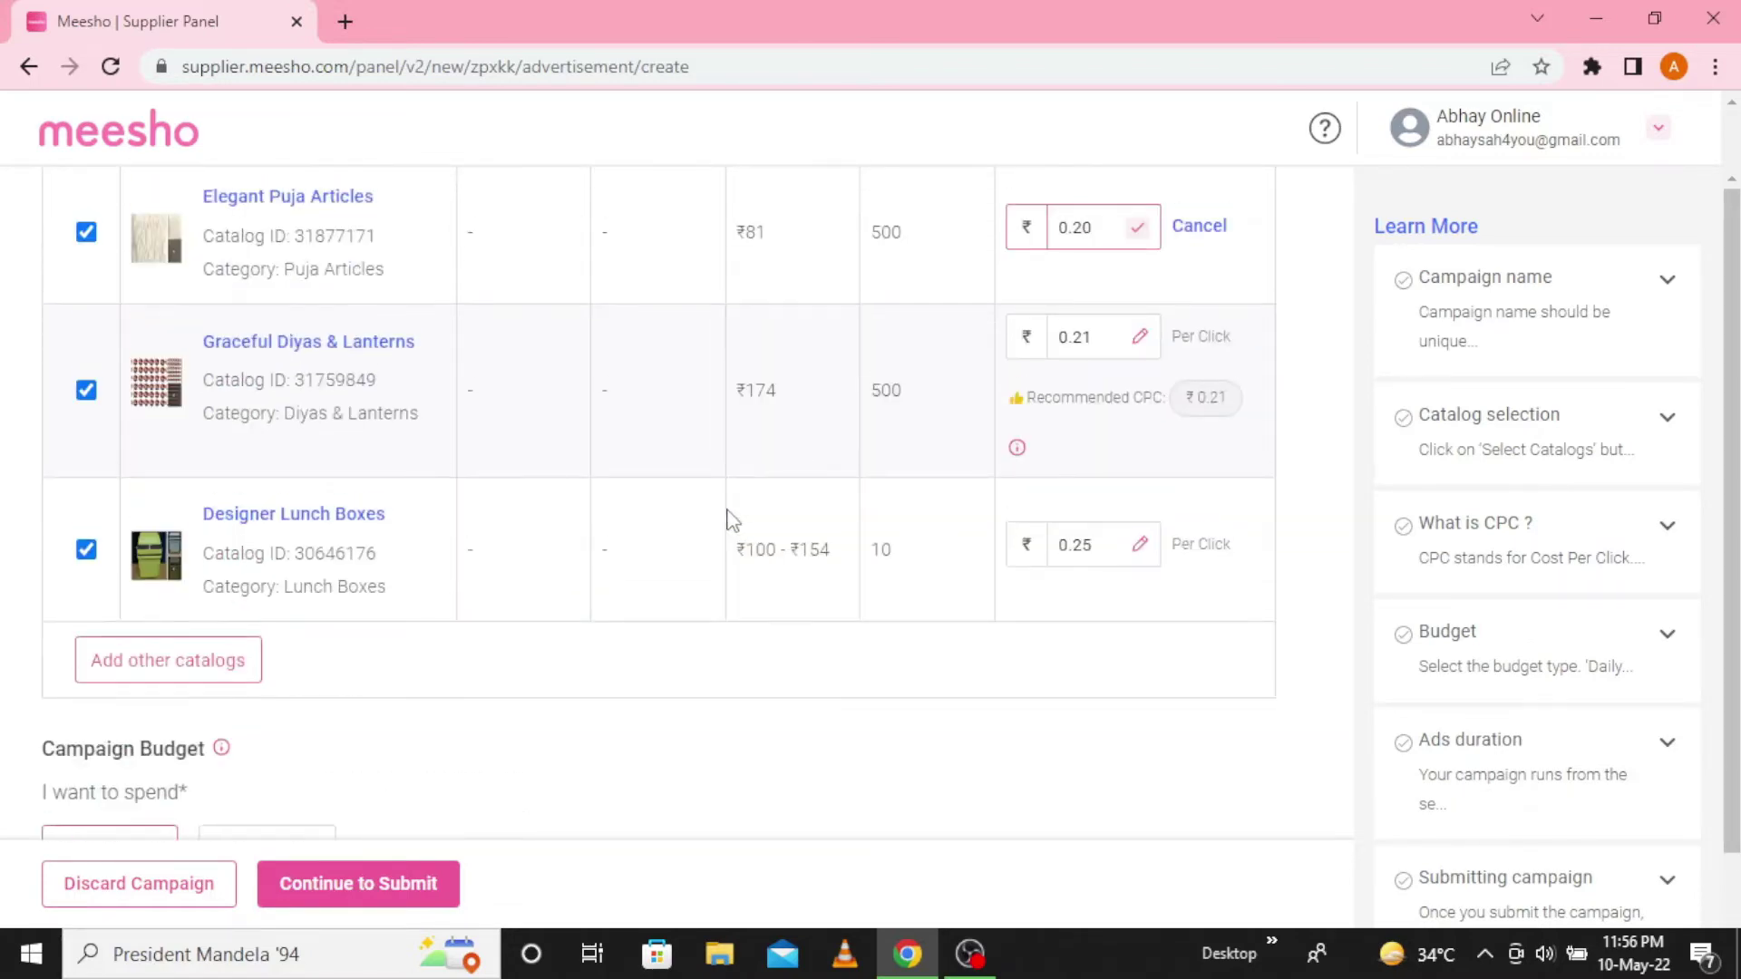
Set the cost per click of Elegant Puja Articles back to ₹0.16.
{"action": "key", "text": "BackSpace"}
{"action": "key", "text": "BackSpace"}
{"action": "type", "text": "16"}
Set the campaign budget to the Total type with an amount of ₹500.
{"action": "scroll", "coordinate": [486, 688], "scroll_direction": "down", "scroll_amount": 3}
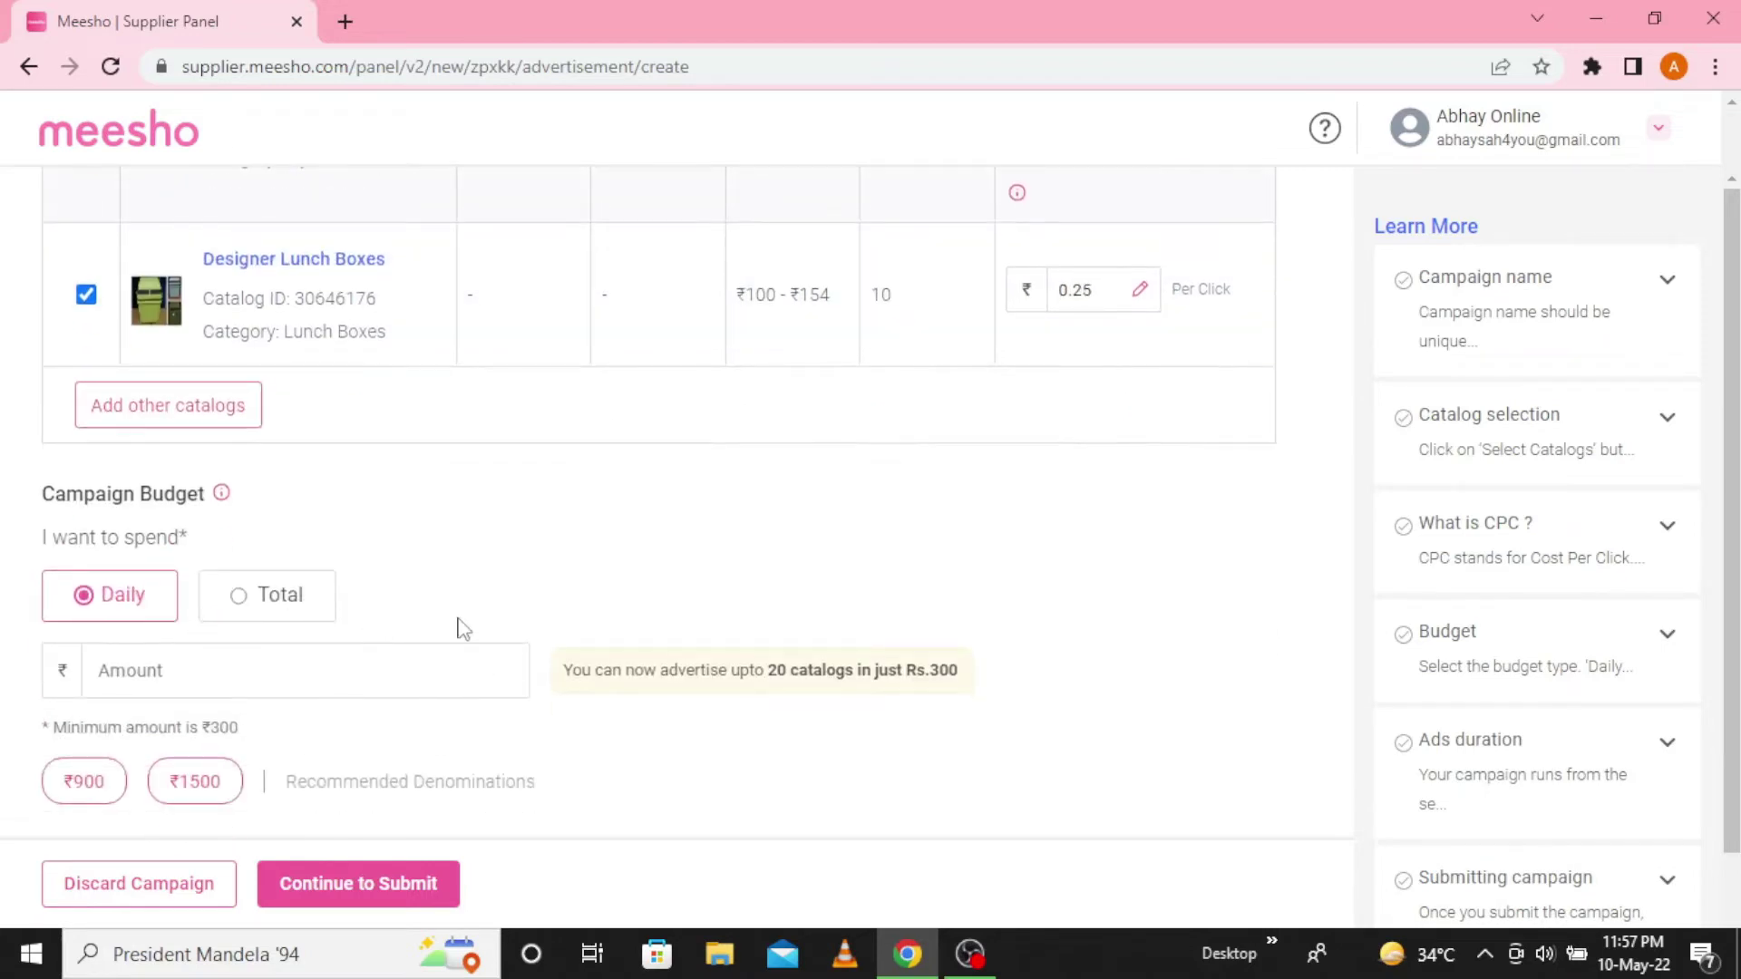
{"action": "scroll", "coordinate": [458, 624], "scroll_direction": "down", "scroll_amount": 1}
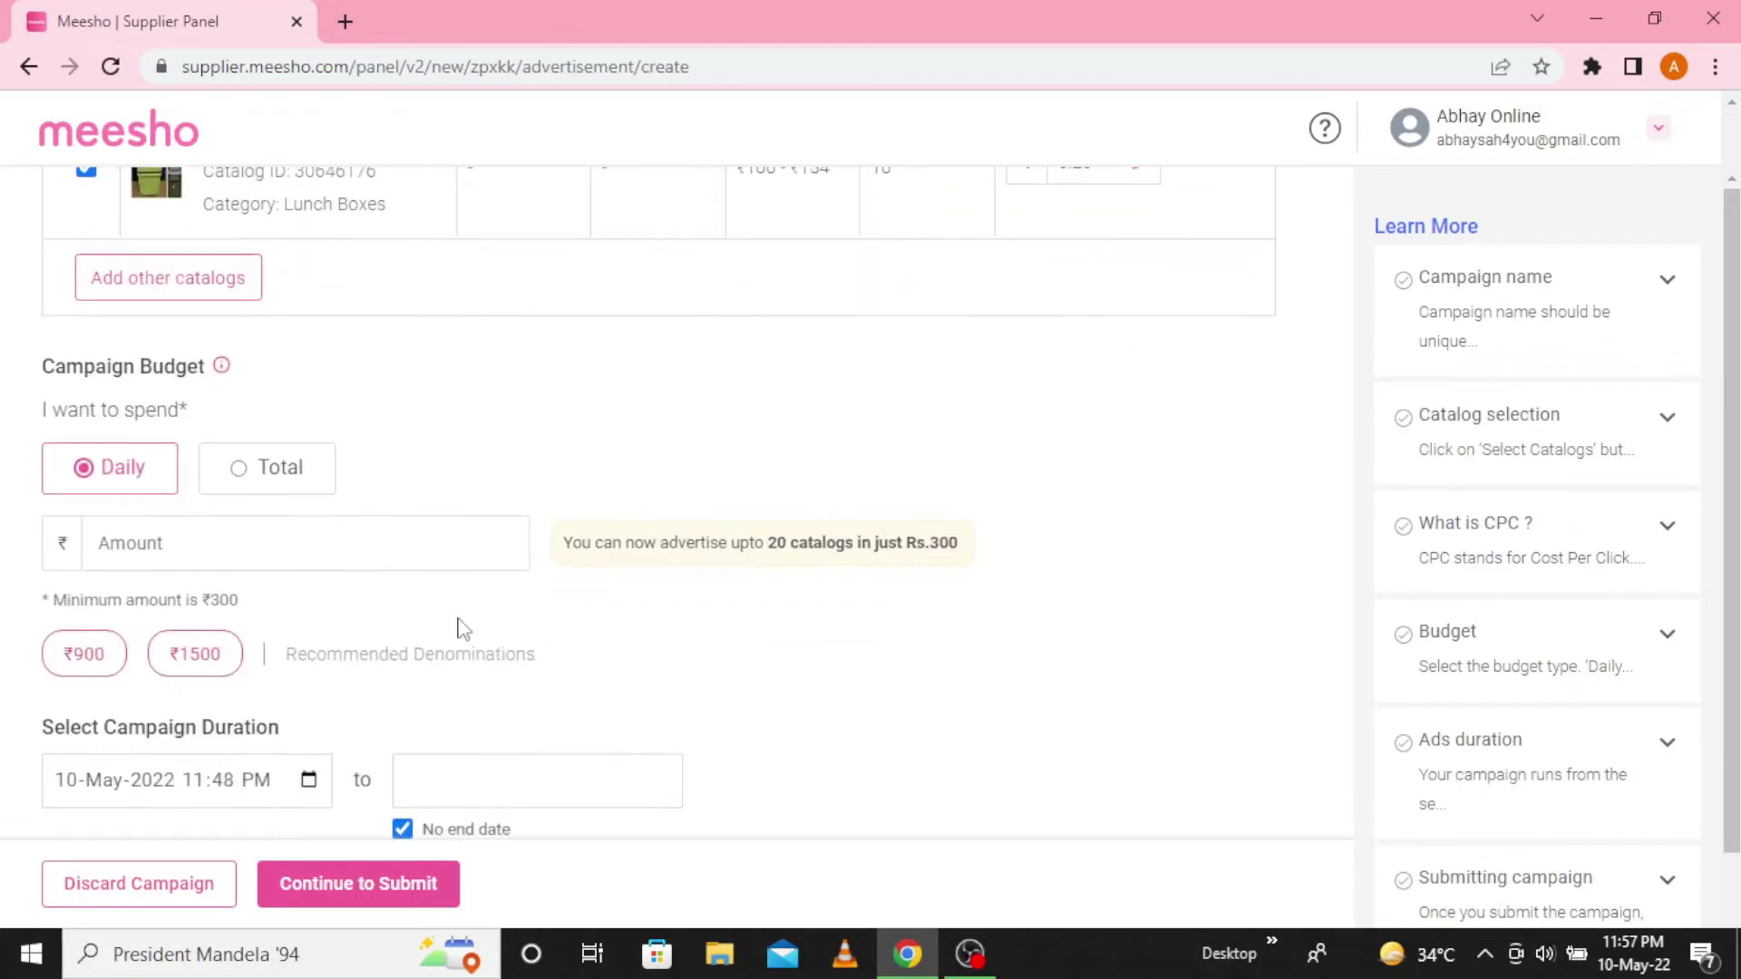
{"action": "left_click", "coordinate": [142, 544]}
{"action": "scroll", "coordinate": [1014, 466], "scroll_direction": "up", "scroll_amount": 4}
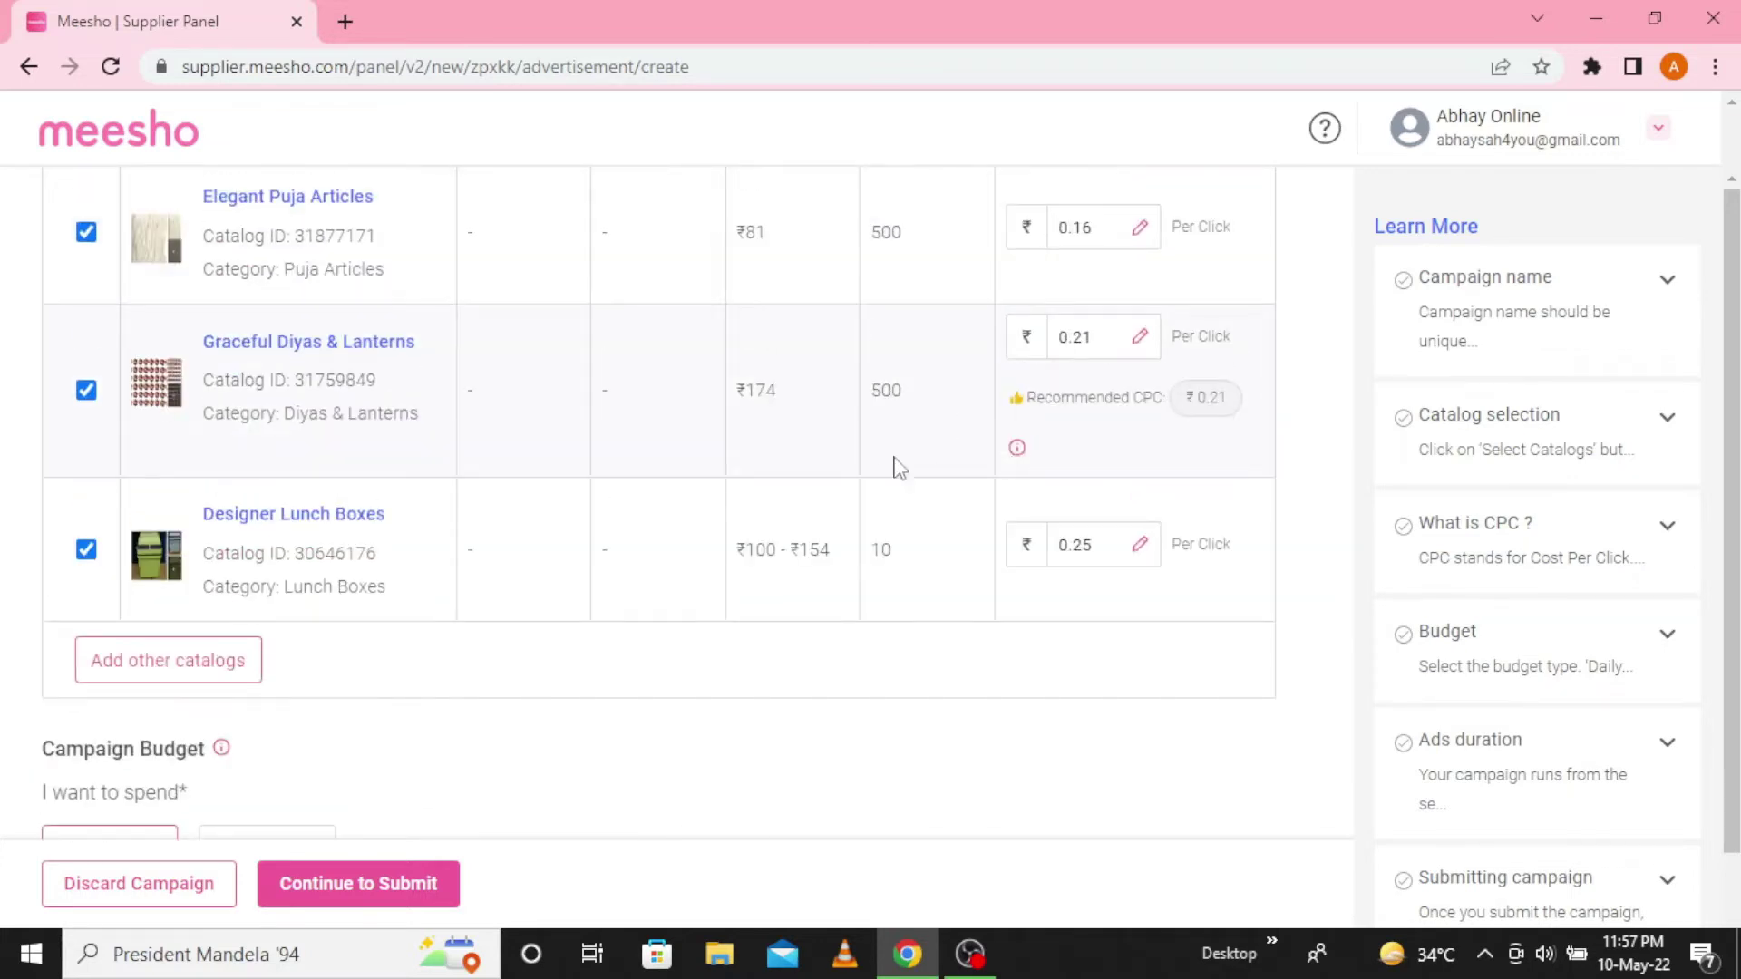
{"action": "scroll", "coordinate": [833, 490], "scroll_direction": "down", "scroll_amount": 4}
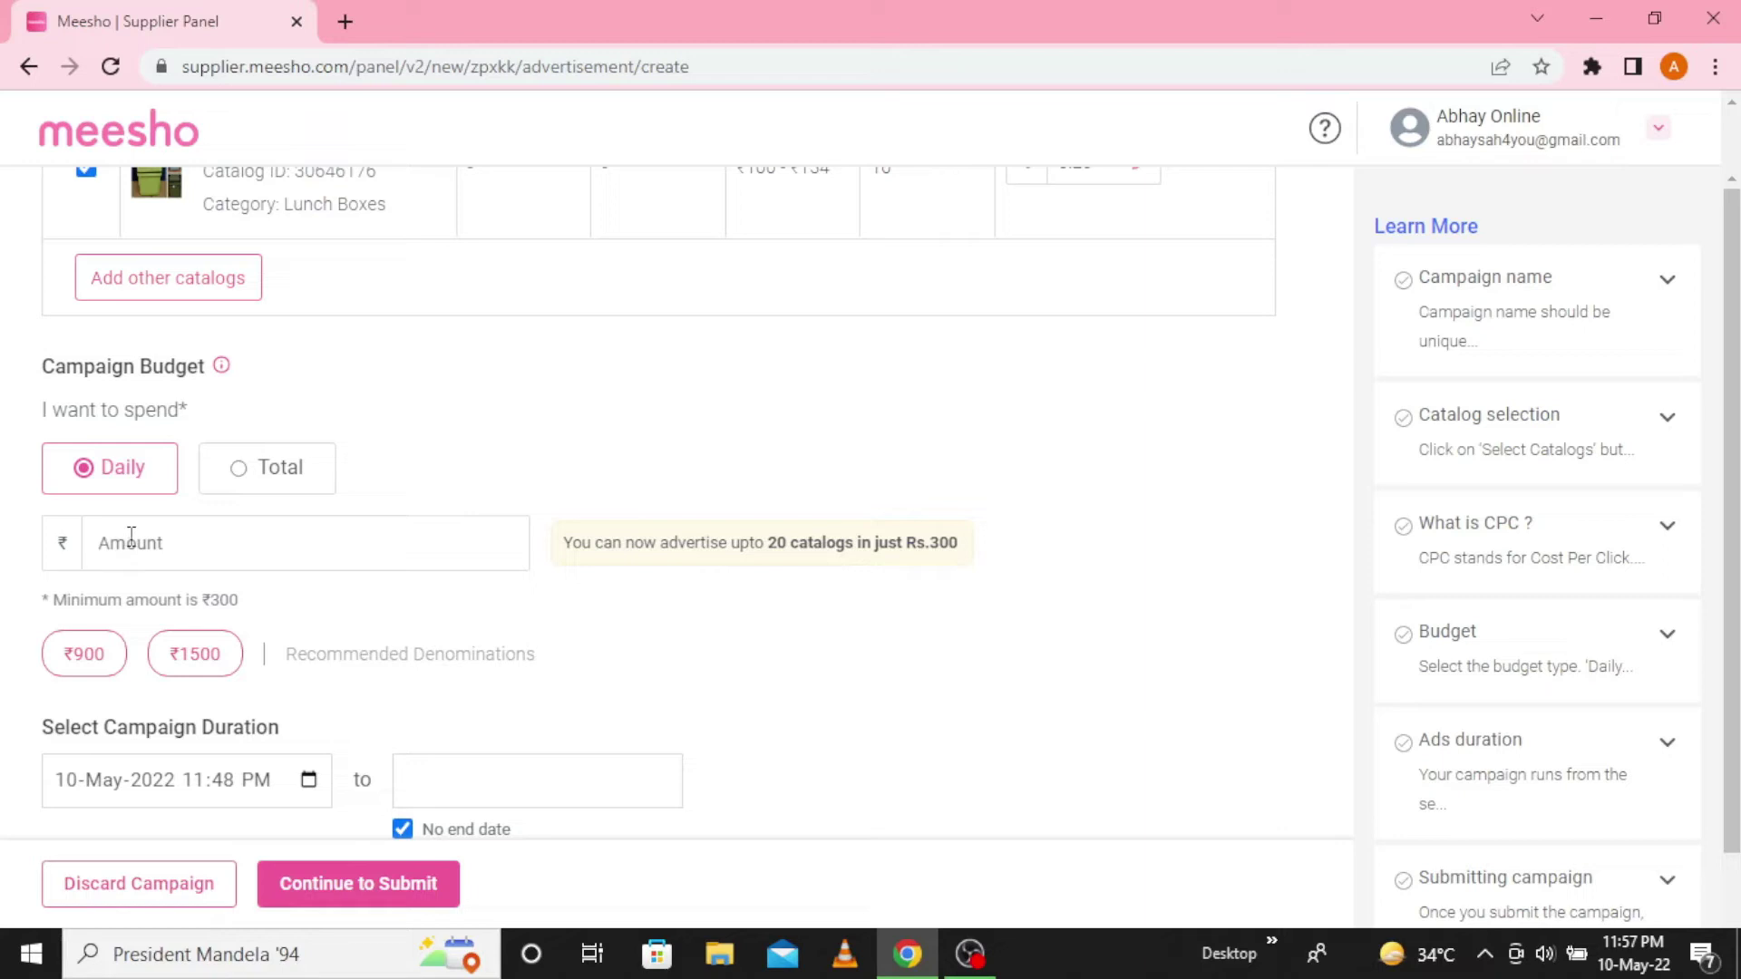
{"action": "left_click", "coordinate": [242, 470]}
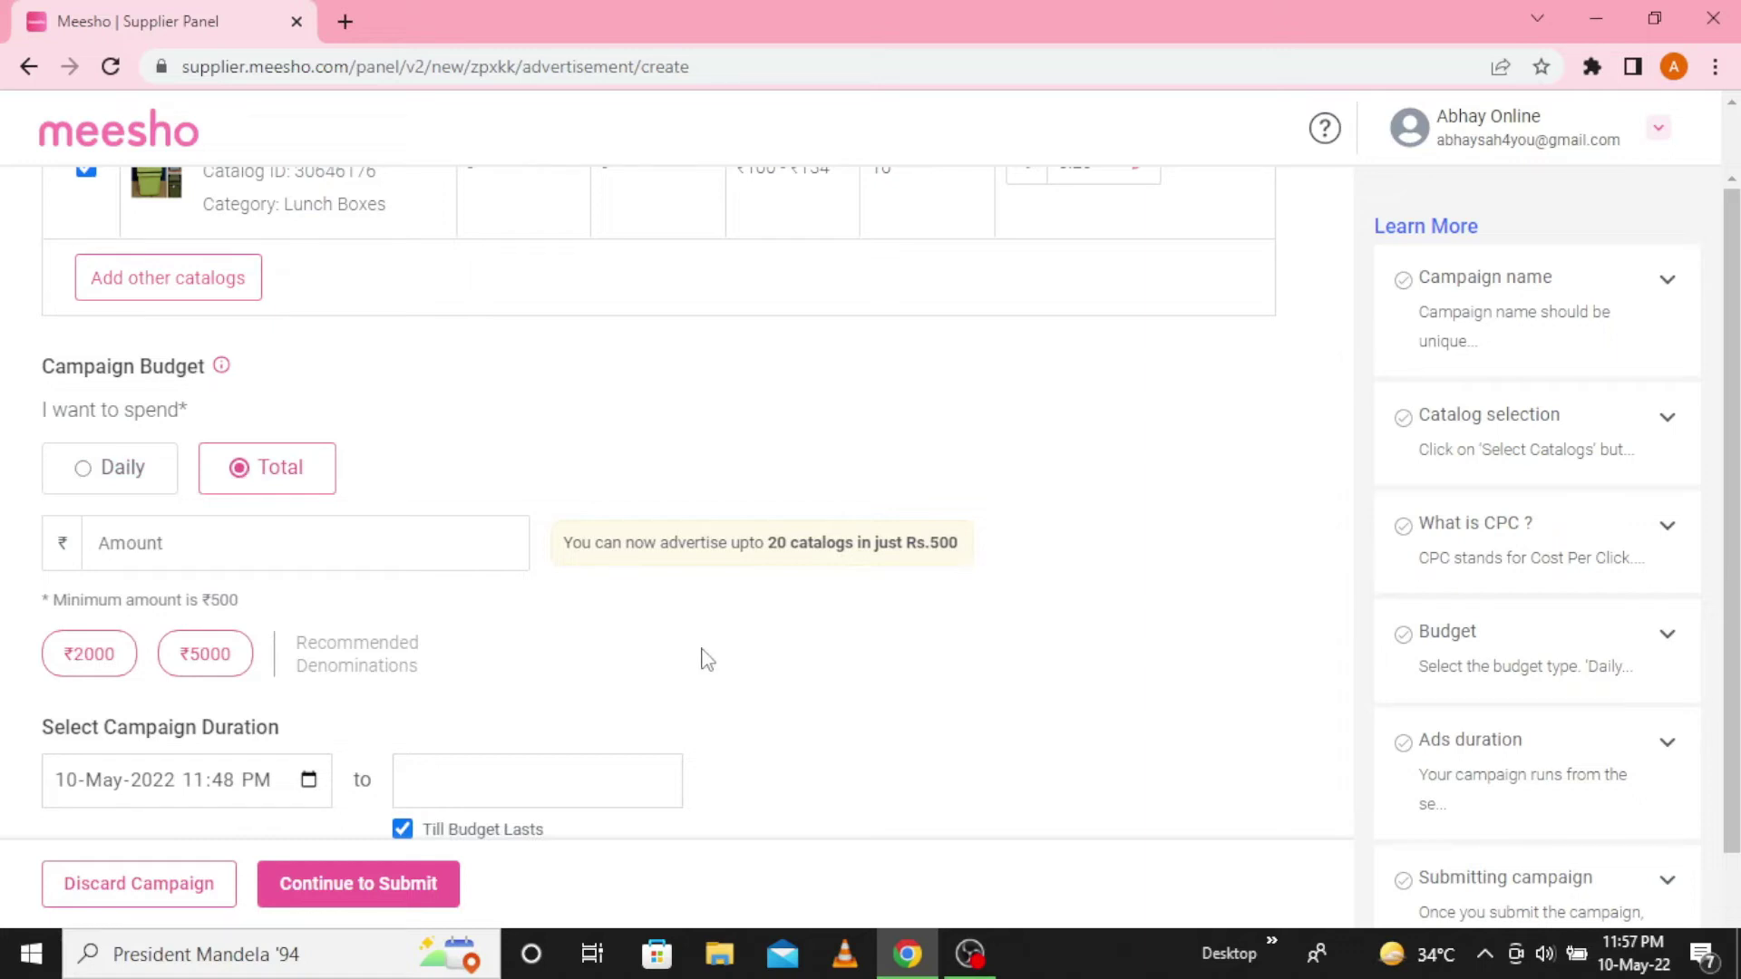
{"action": "left_click", "coordinate": [261, 558]}
{"action": "type", "text": "500"}
Turn off Till Budget Lasts and set the campaign's end date to 26 May 2022.
{"action": "scroll", "coordinate": [206, 530], "scroll_direction": "down", "scroll_amount": 1}
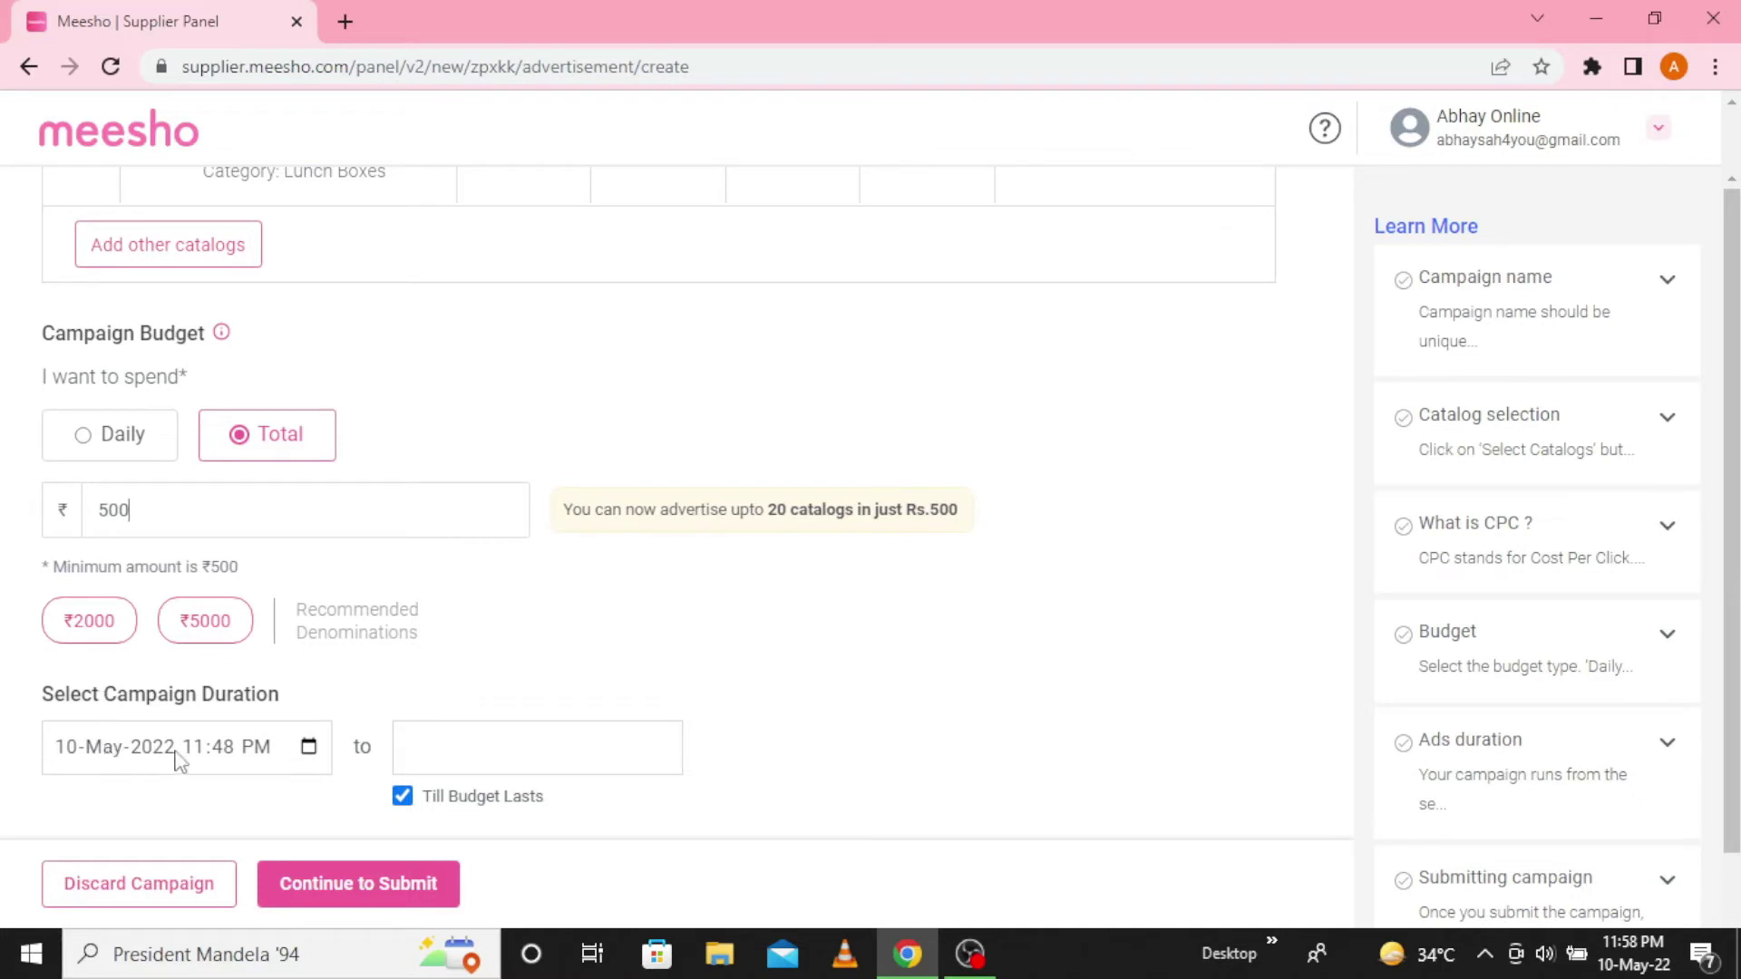
{"action": "left_click", "coordinate": [468, 752]}
{"action": "left_click", "coordinate": [486, 751]}
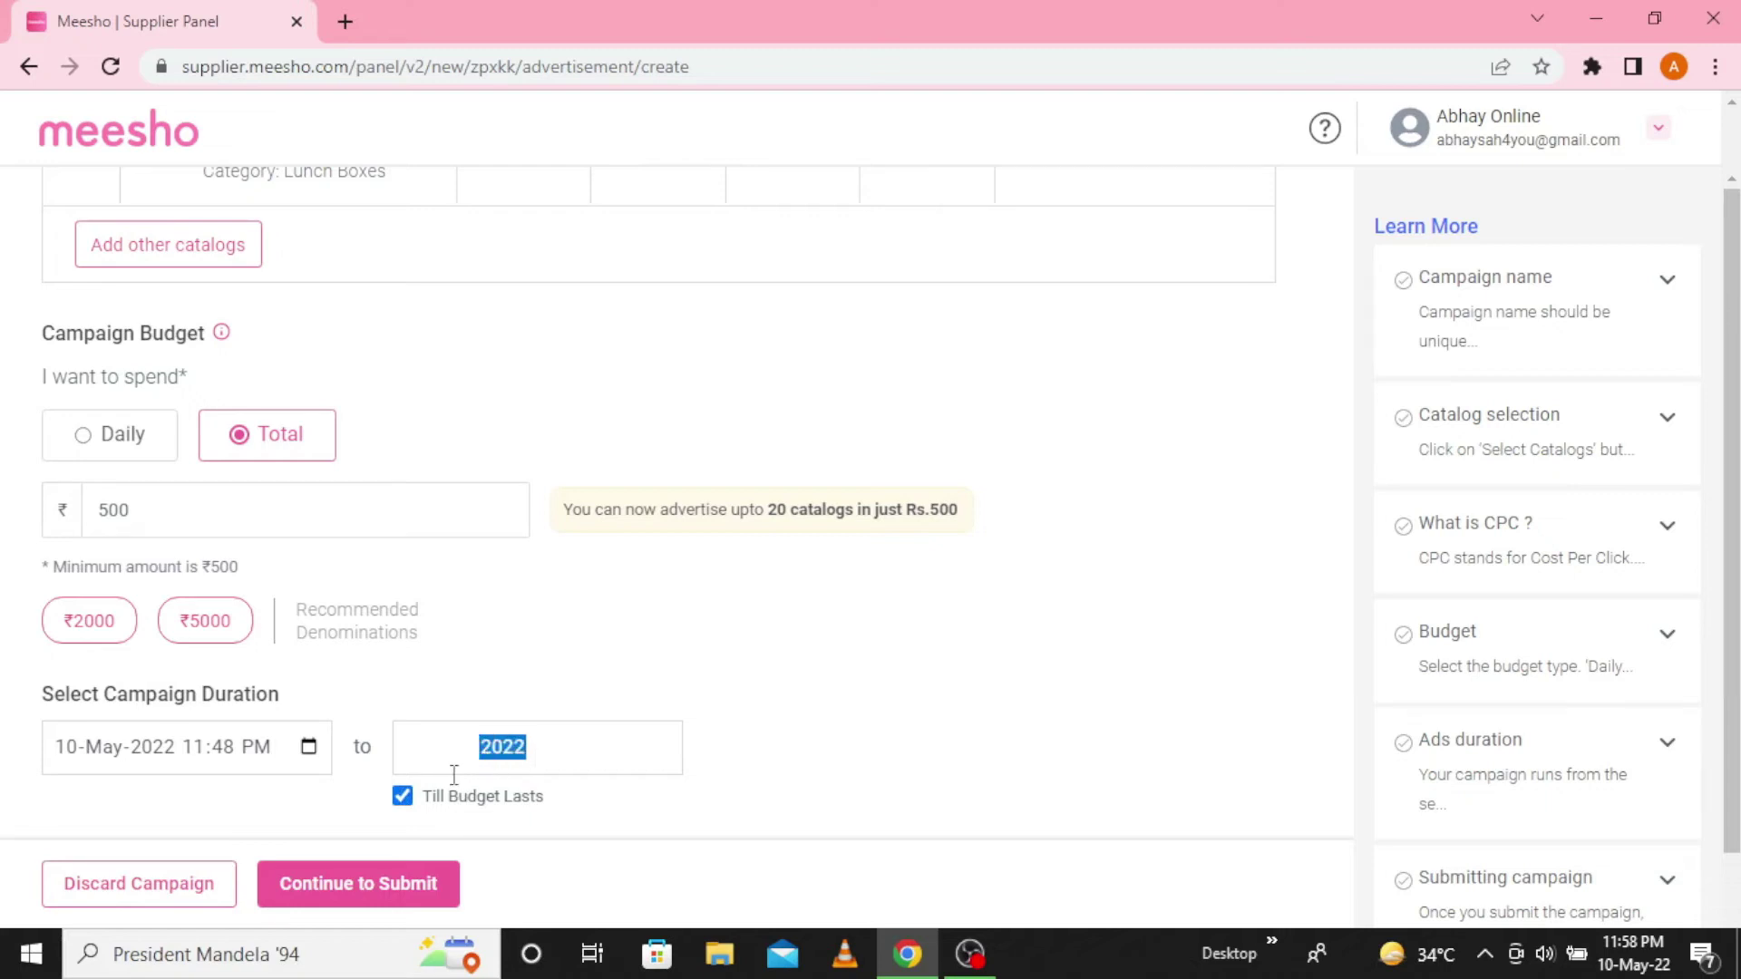
{"action": "left_click", "coordinate": [401, 797]}
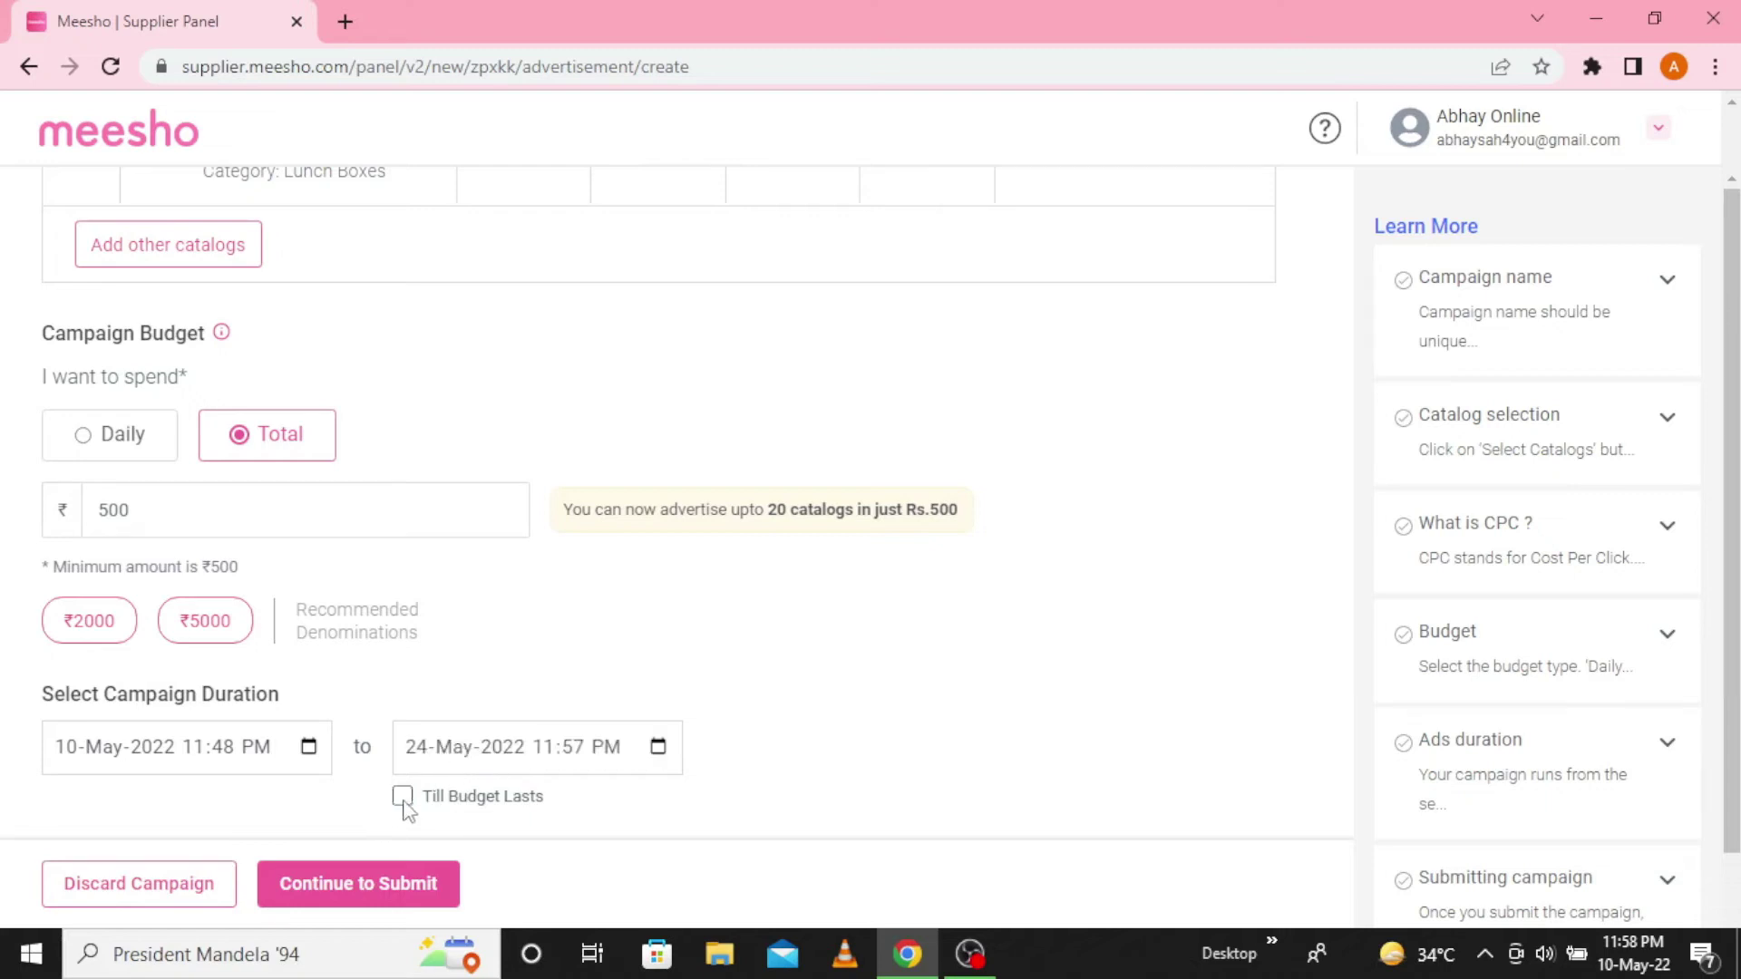
{"action": "left_click", "coordinate": [458, 752]}
{"action": "left_click", "coordinate": [658, 747]}
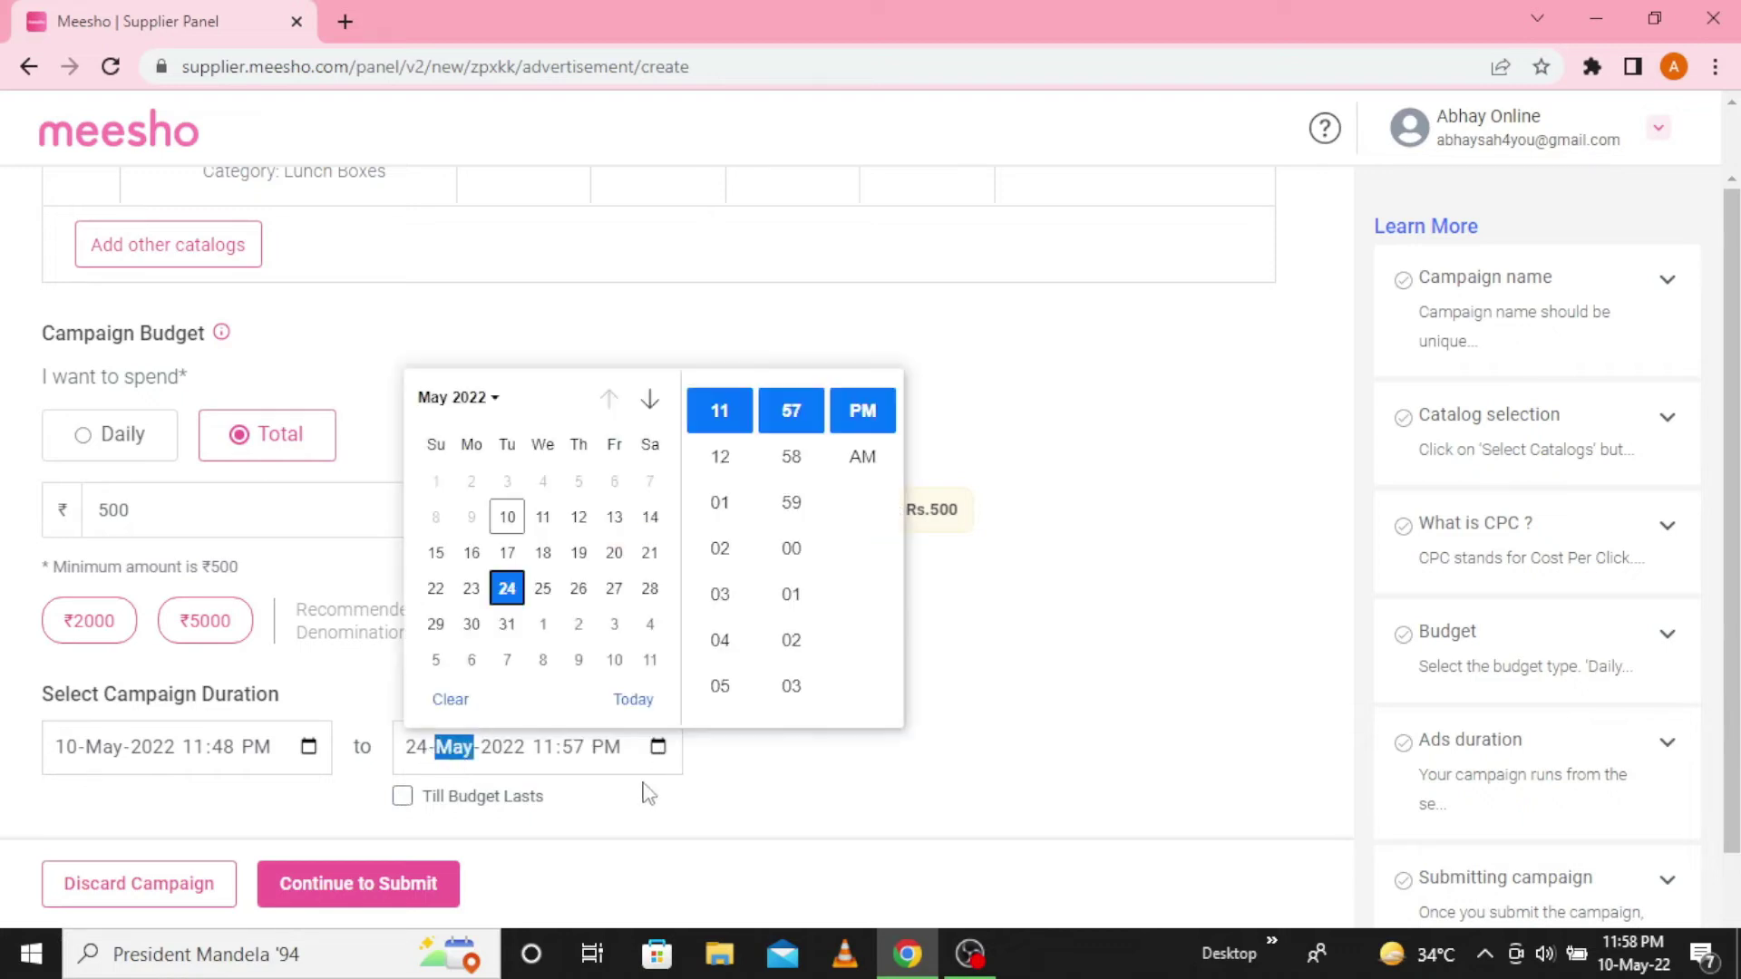
{"action": "left_click", "coordinate": [543, 591]}
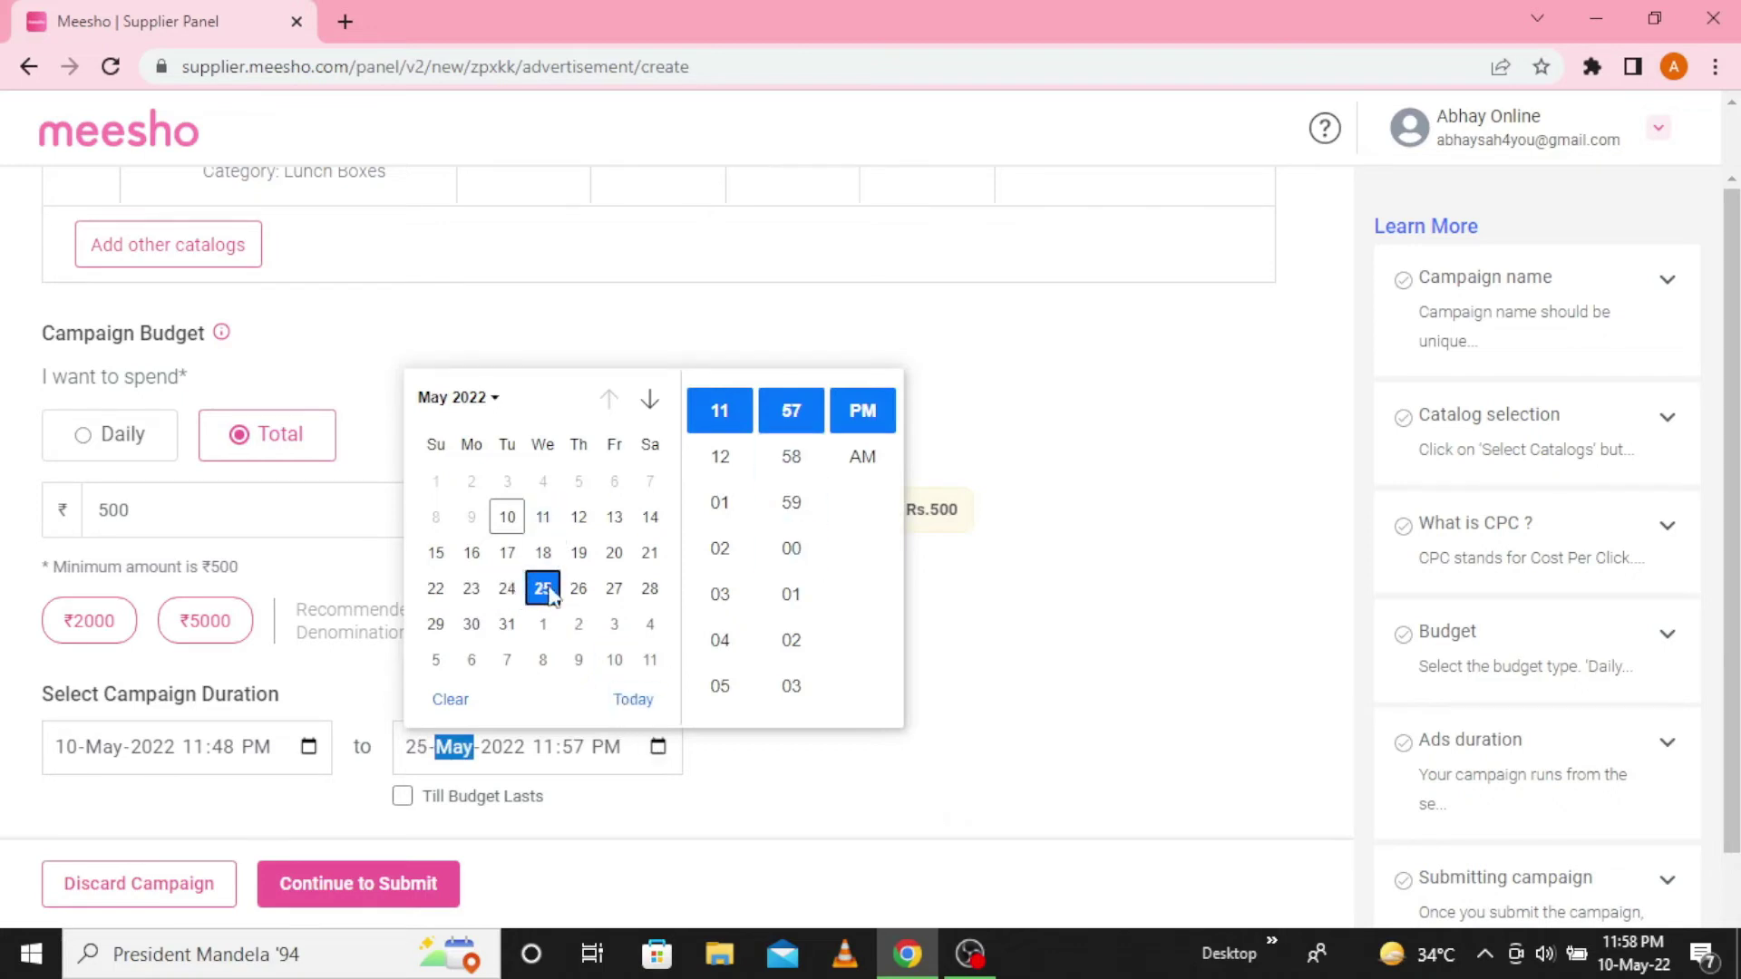
{"action": "left_click", "coordinate": [577, 590]}
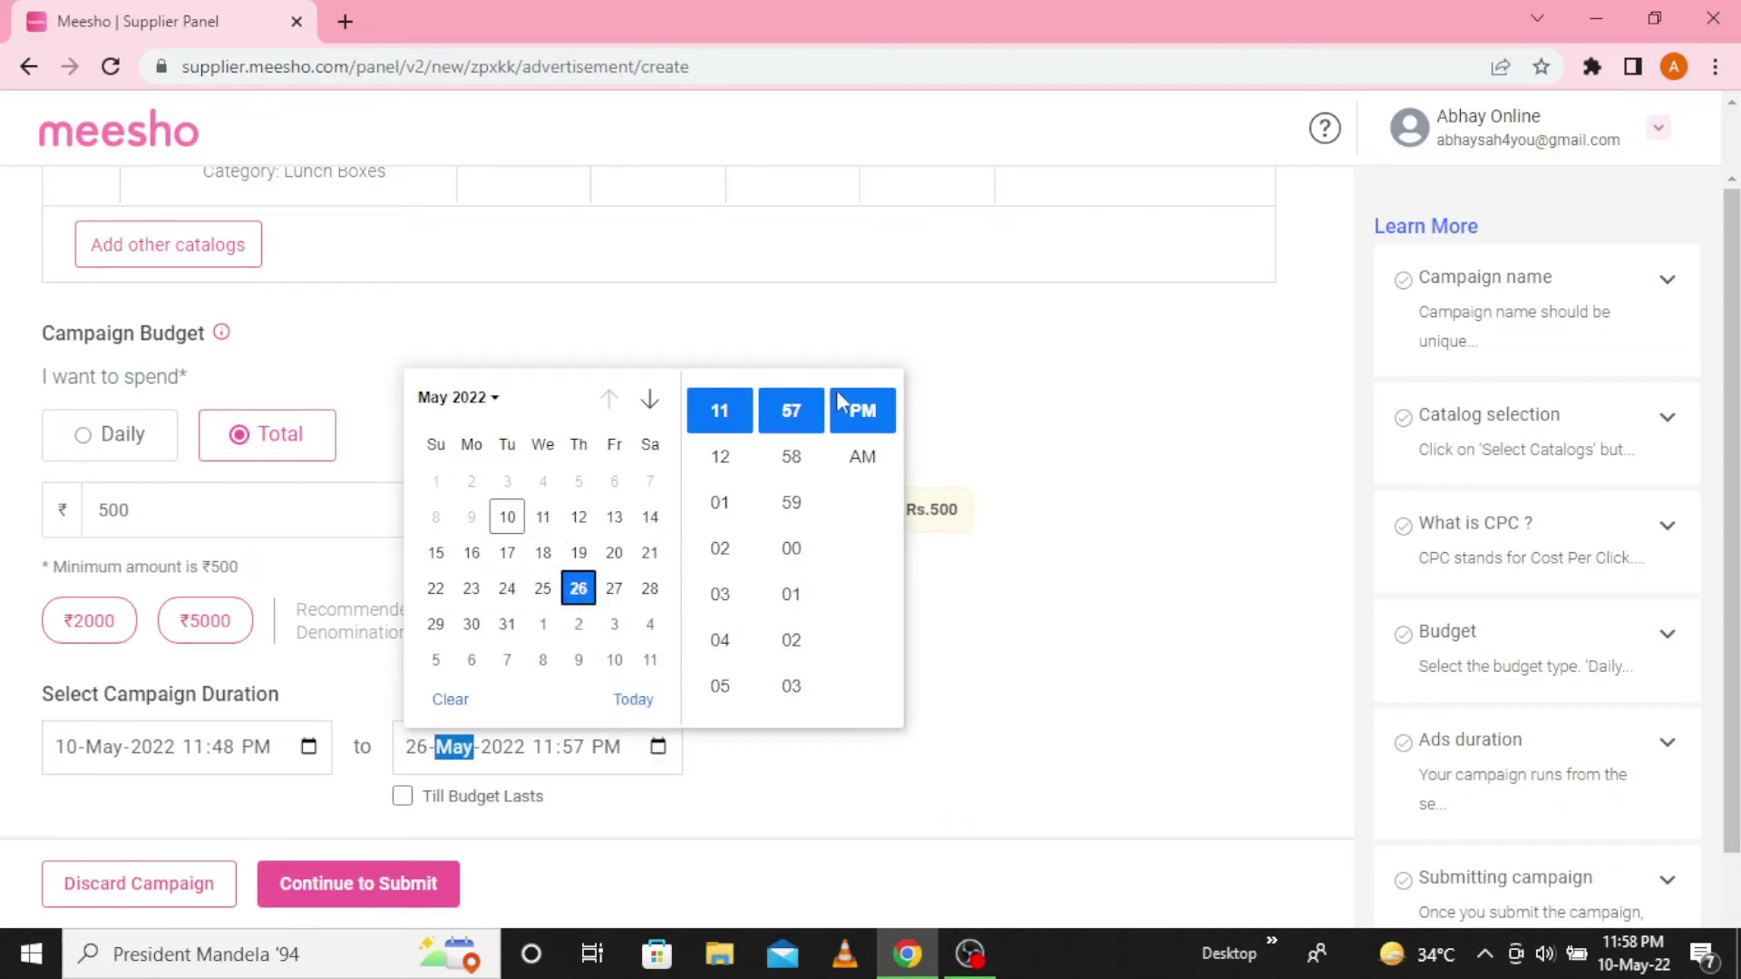
{"action": "left_click", "coordinate": [676, 816]}
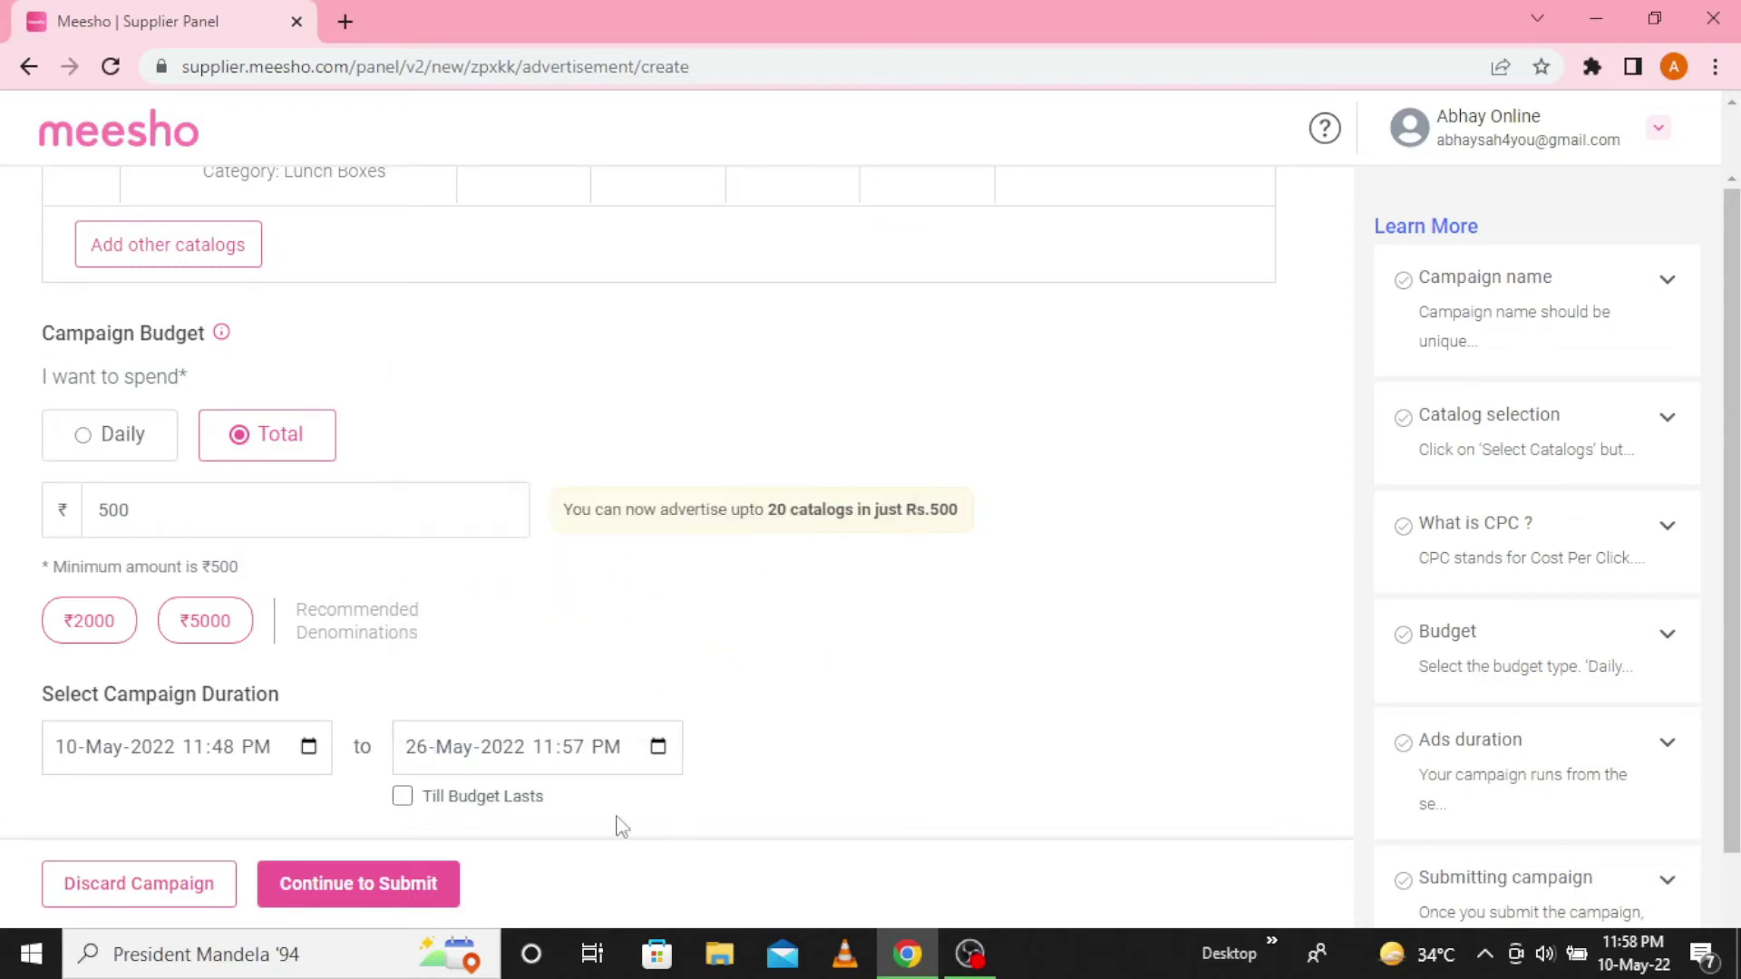
Exclude the Designer Lunch Boxes catalog from the campaign and continue to the campaign summary.
{"action": "scroll", "coordinate": [798, 743], "scroll_direction": "up", "scroll_amount": 5}
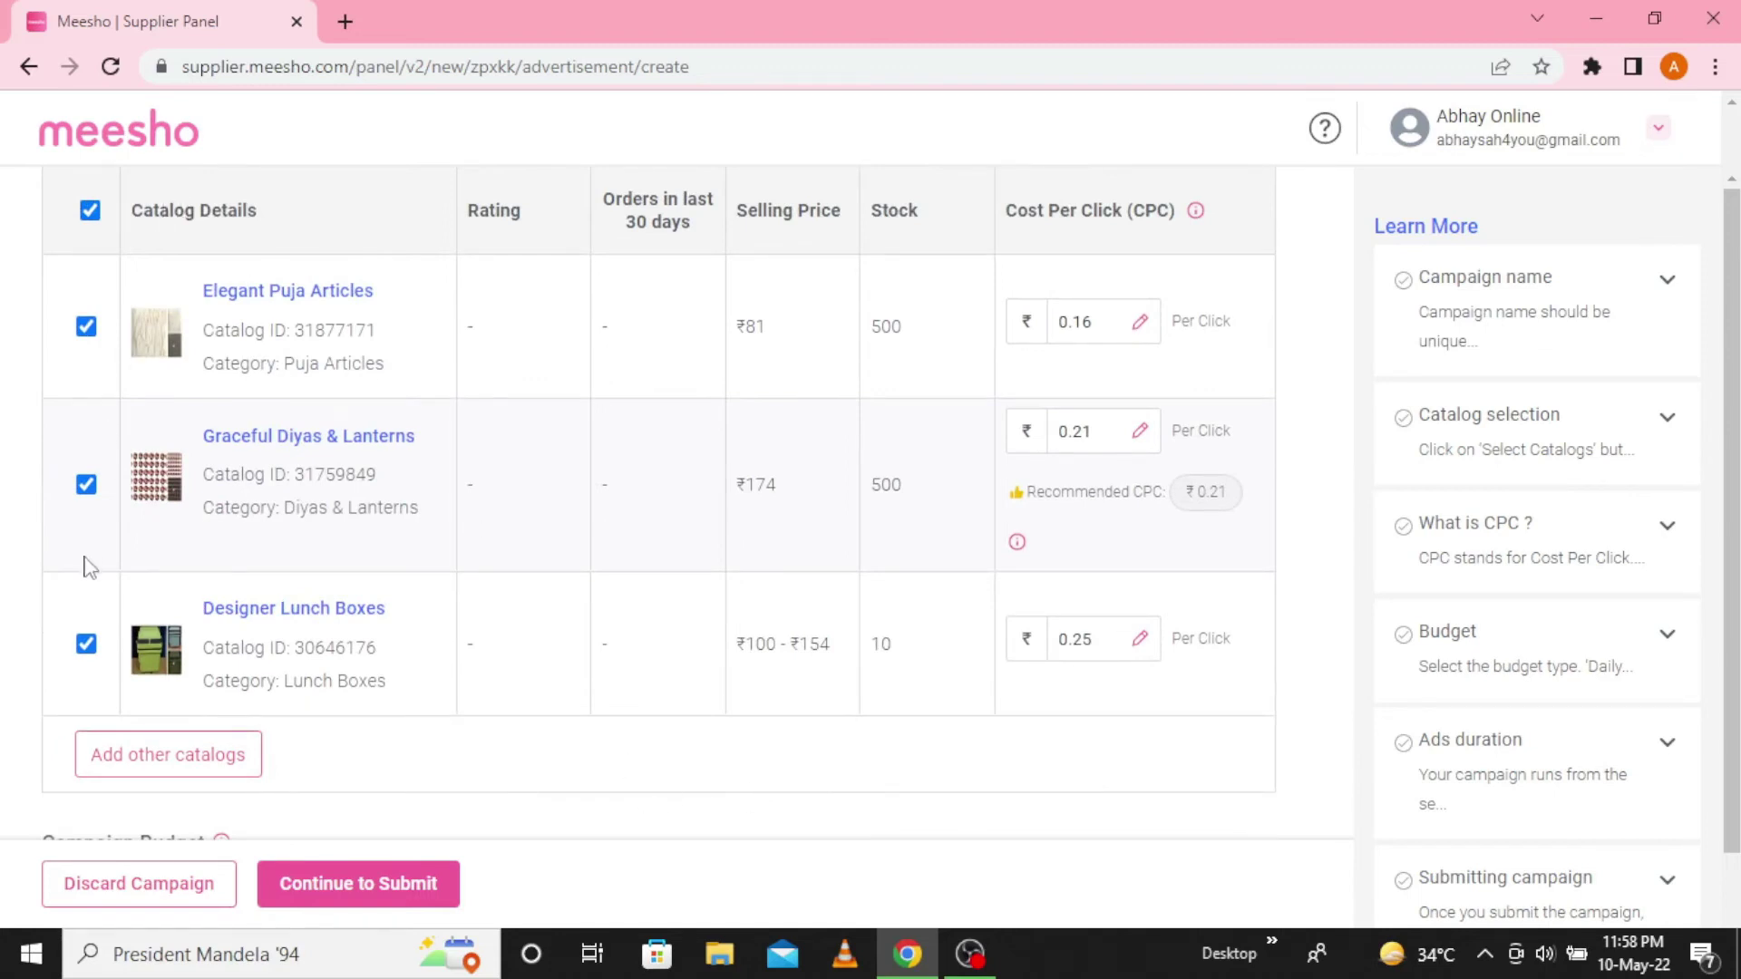
{"action": "left_click", "coordinate": [85, 645]}
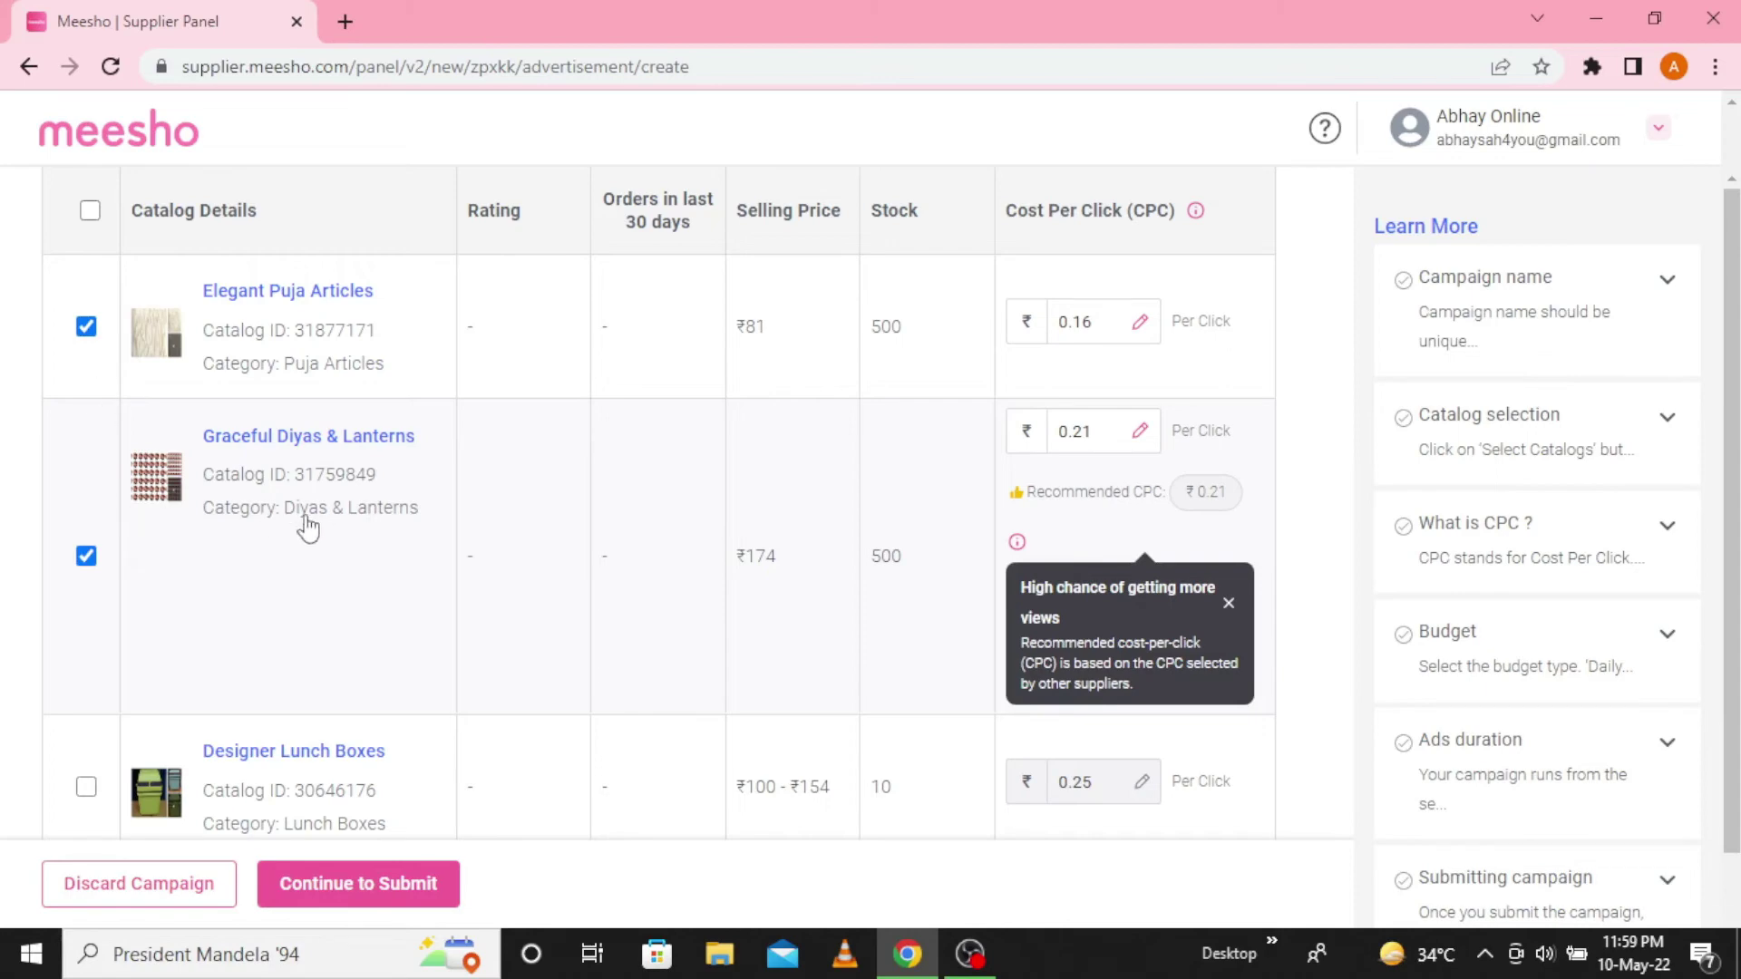
{"action": "scroll", "coordinate": [416, 634], "scroll_direction": "down", "scroll_amount": 3}
{"action": "scroll", "coordinate": [422, 696], "scroll_direction": "down", "scroll_amount": 4}
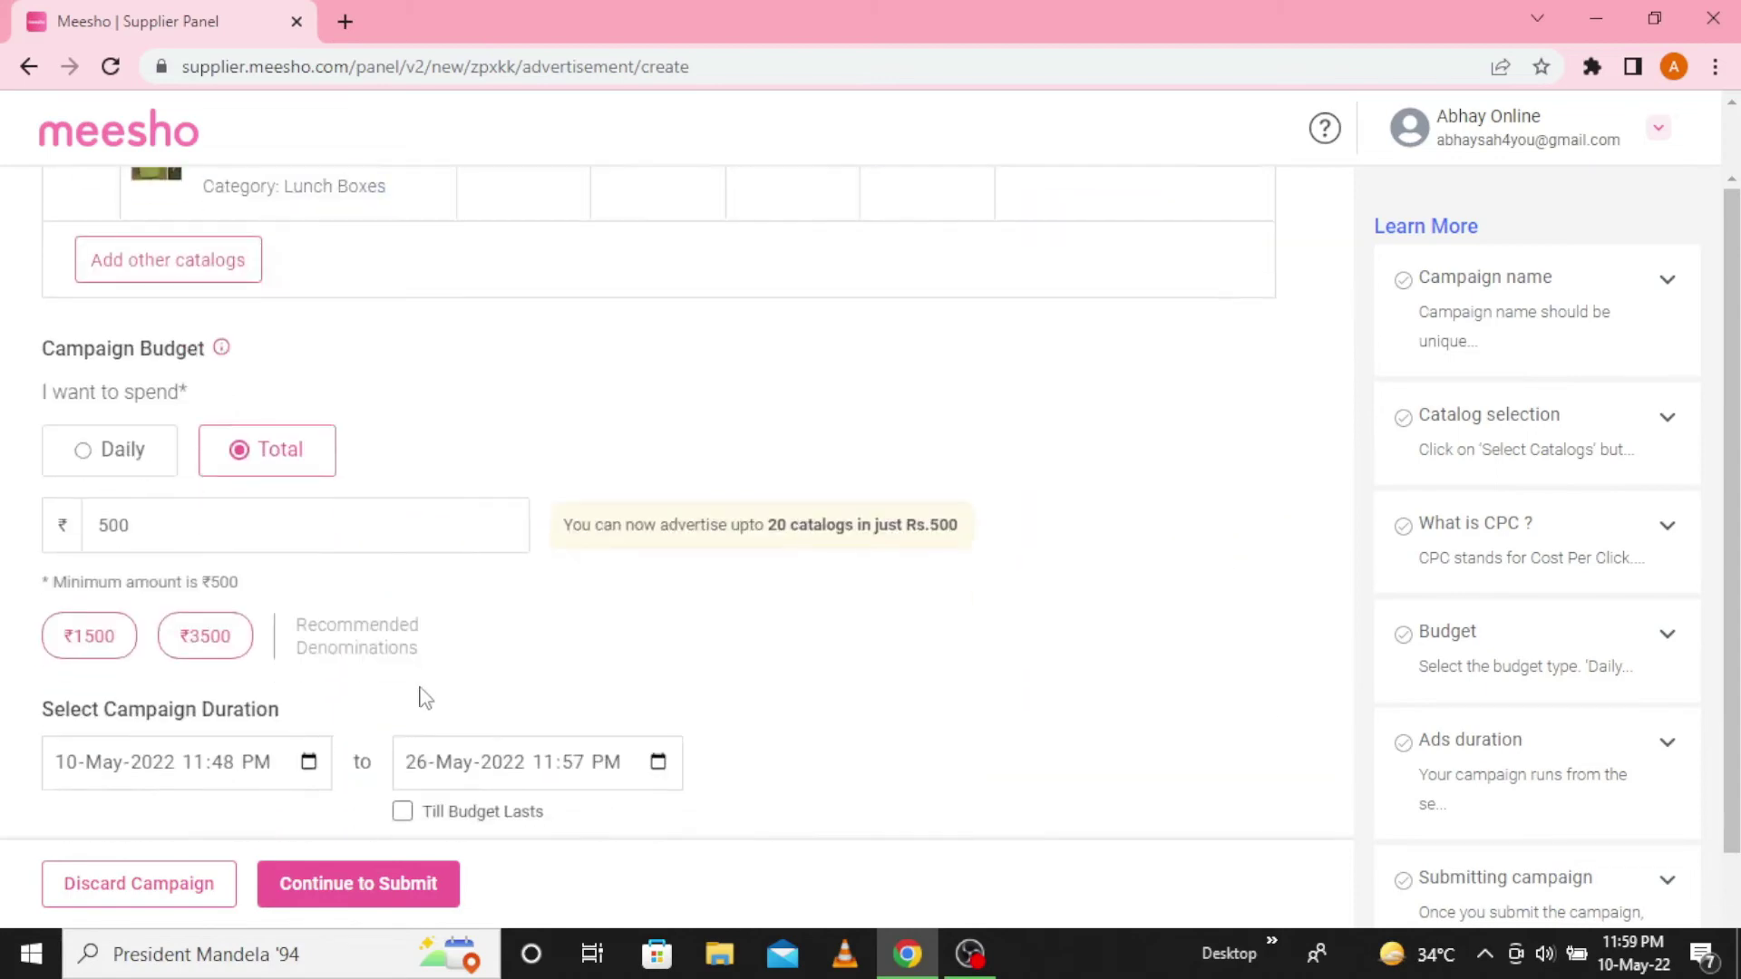
{"action": "left_click", "coordinate": [340, 898]}
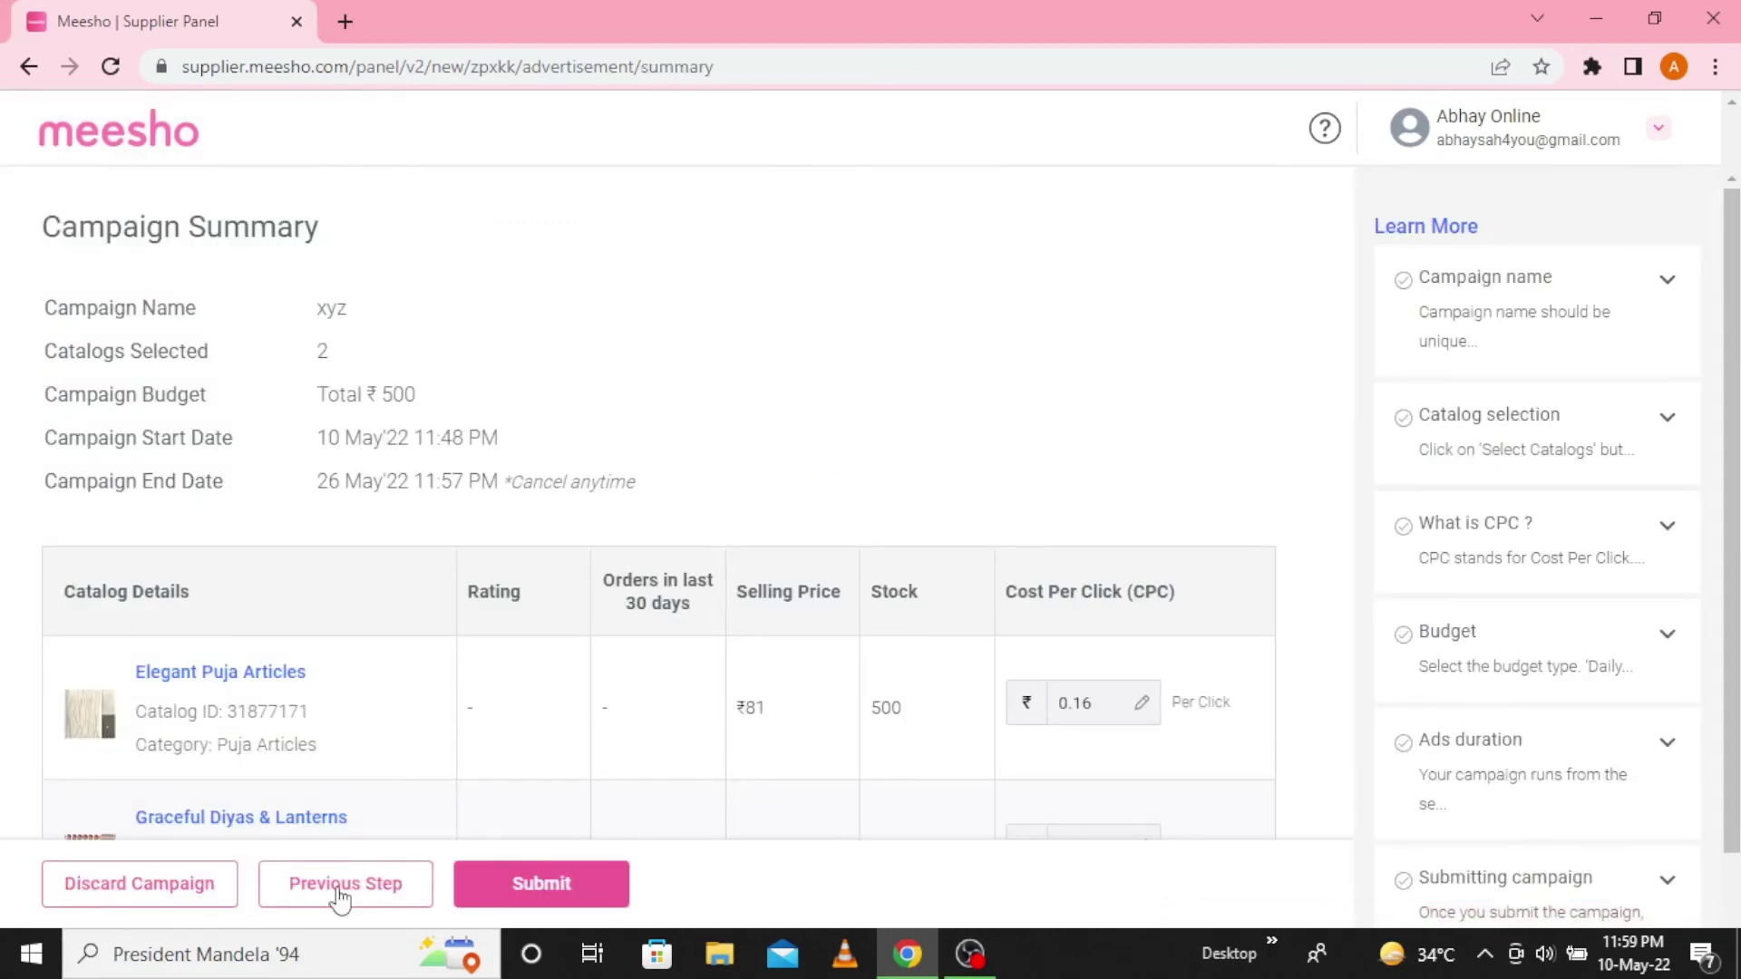
Review the campaign summary, submit the campaign, and check its status in the campaign listing.
{"action": "scroll", "coordinate": [416, 790], "scroll_direction": "down", "scroll_amount": 2}
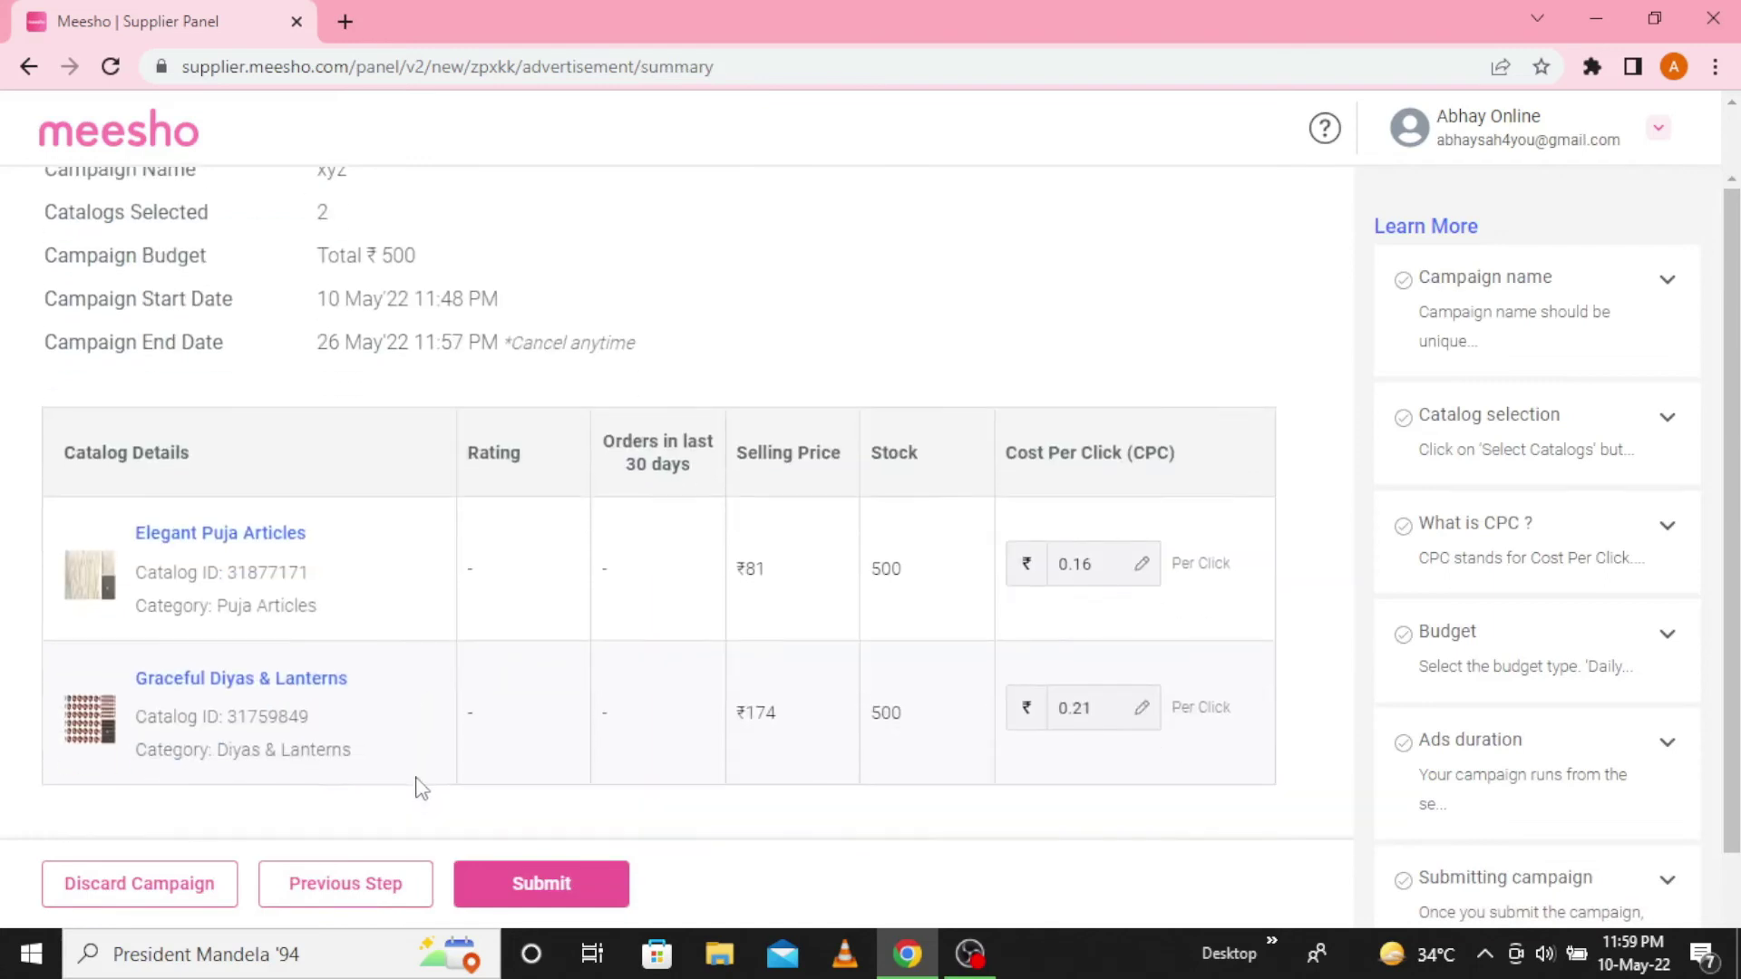
{"action": "scroll", "coordinate": [442, 737], "scroll_direction": "up", "scroll_amount": 2}
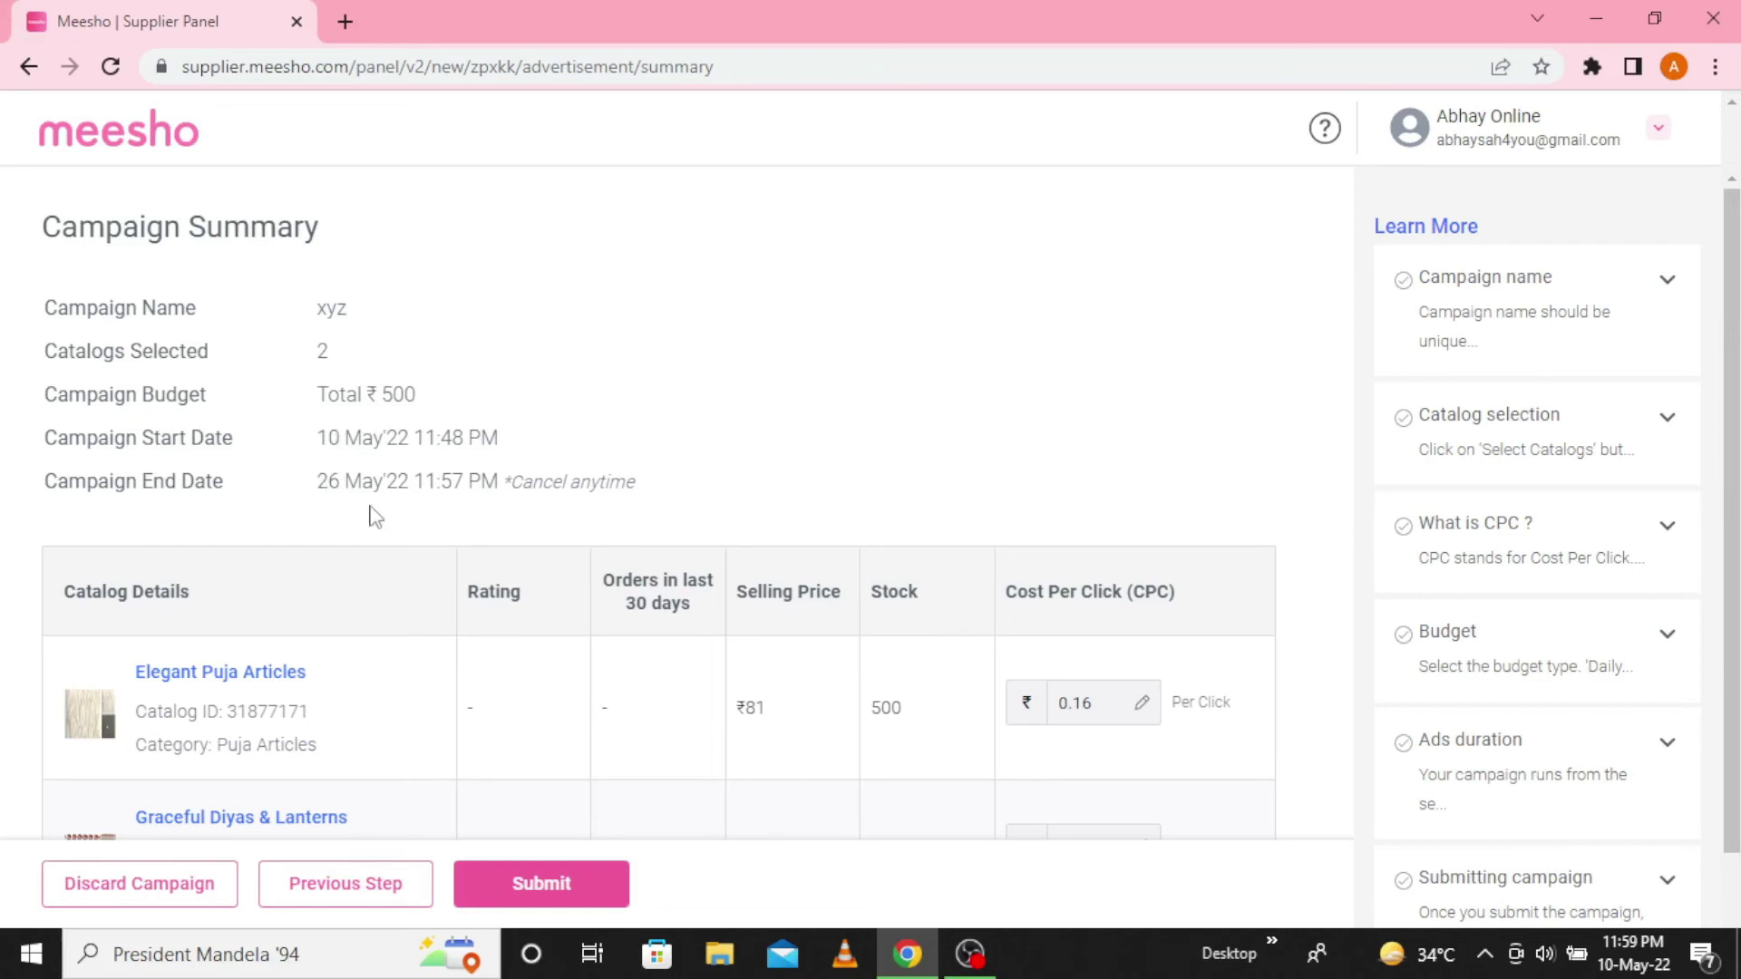
{"action": "scroll", "coordinate": [379, 537], "scroll_direction": "down", "scroll_amount": 2}
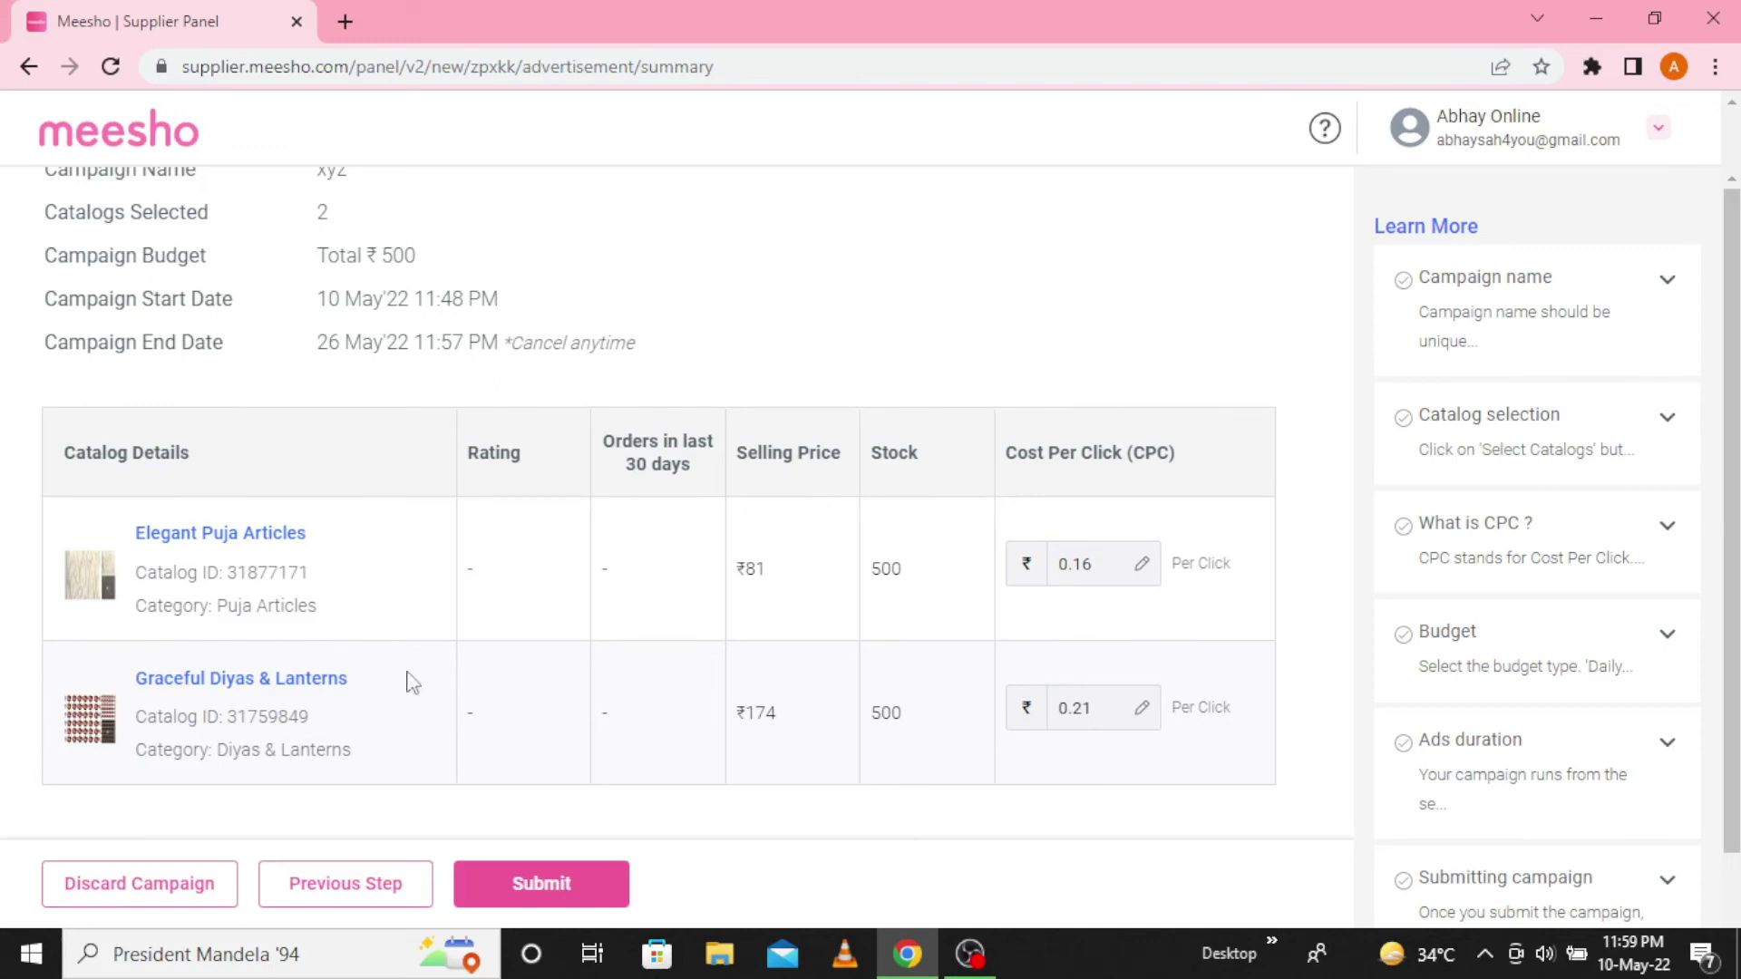
{"action": "left_click", "coordinate": [538, 893]}
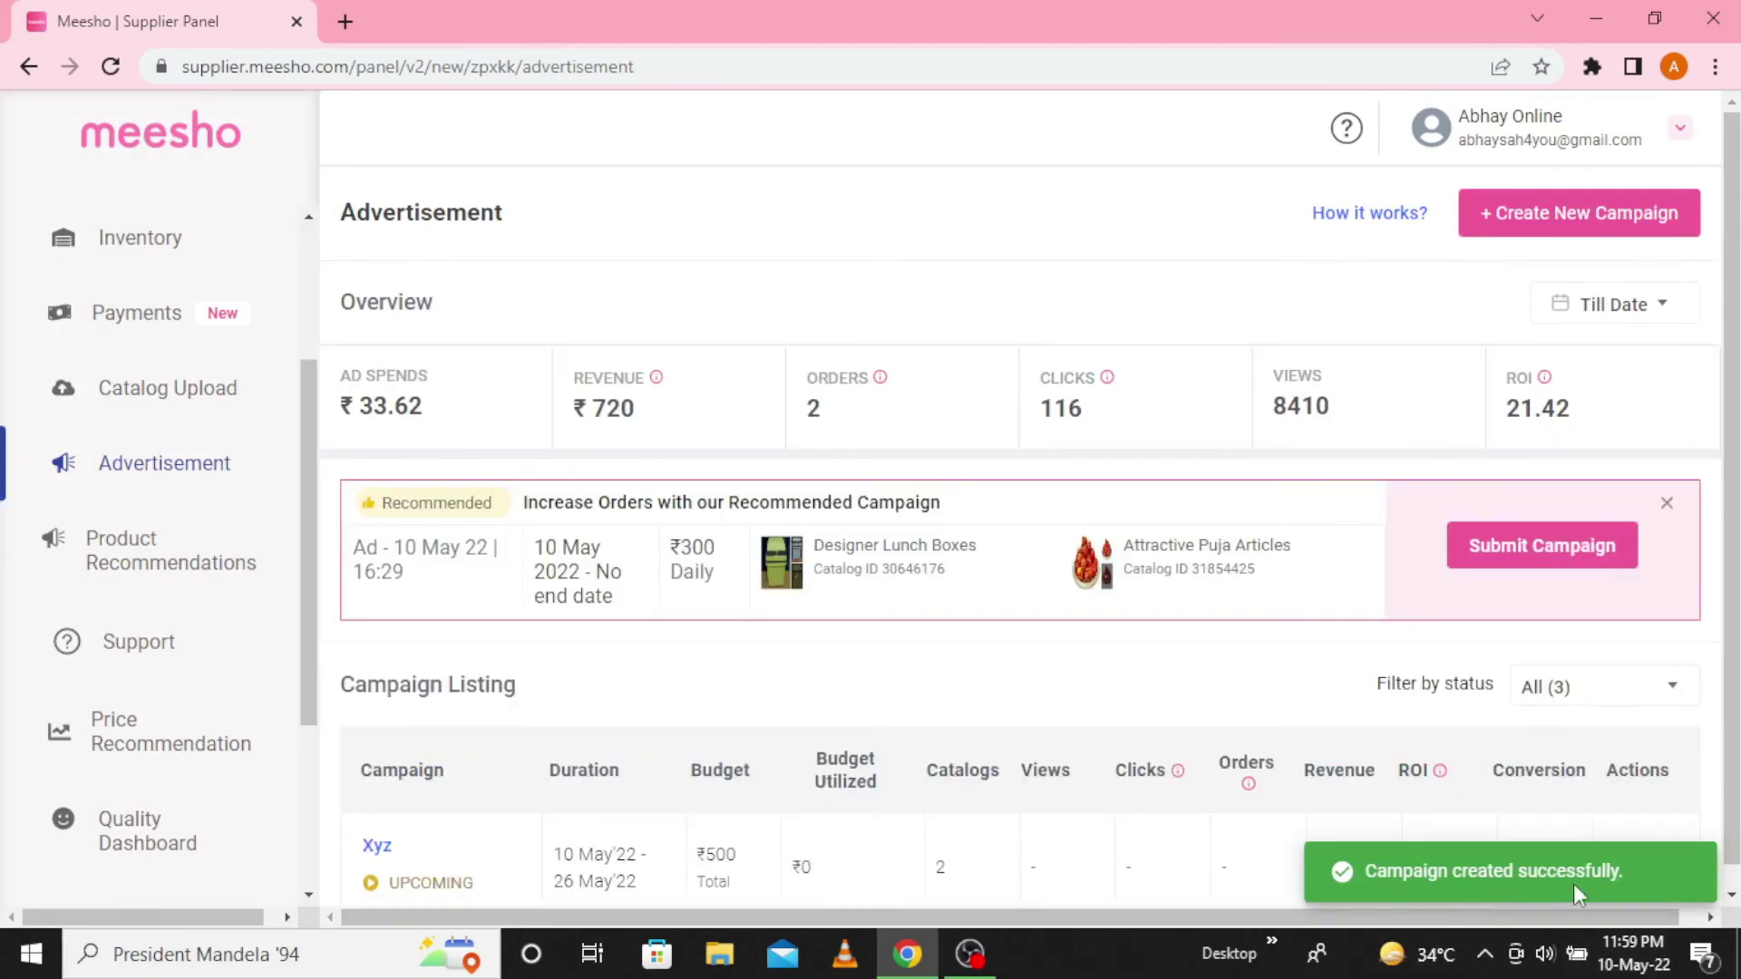
{"action": "scroll", "coordinate": [824, 634], "scroll_direction": "down", "scroll_amount": 4}
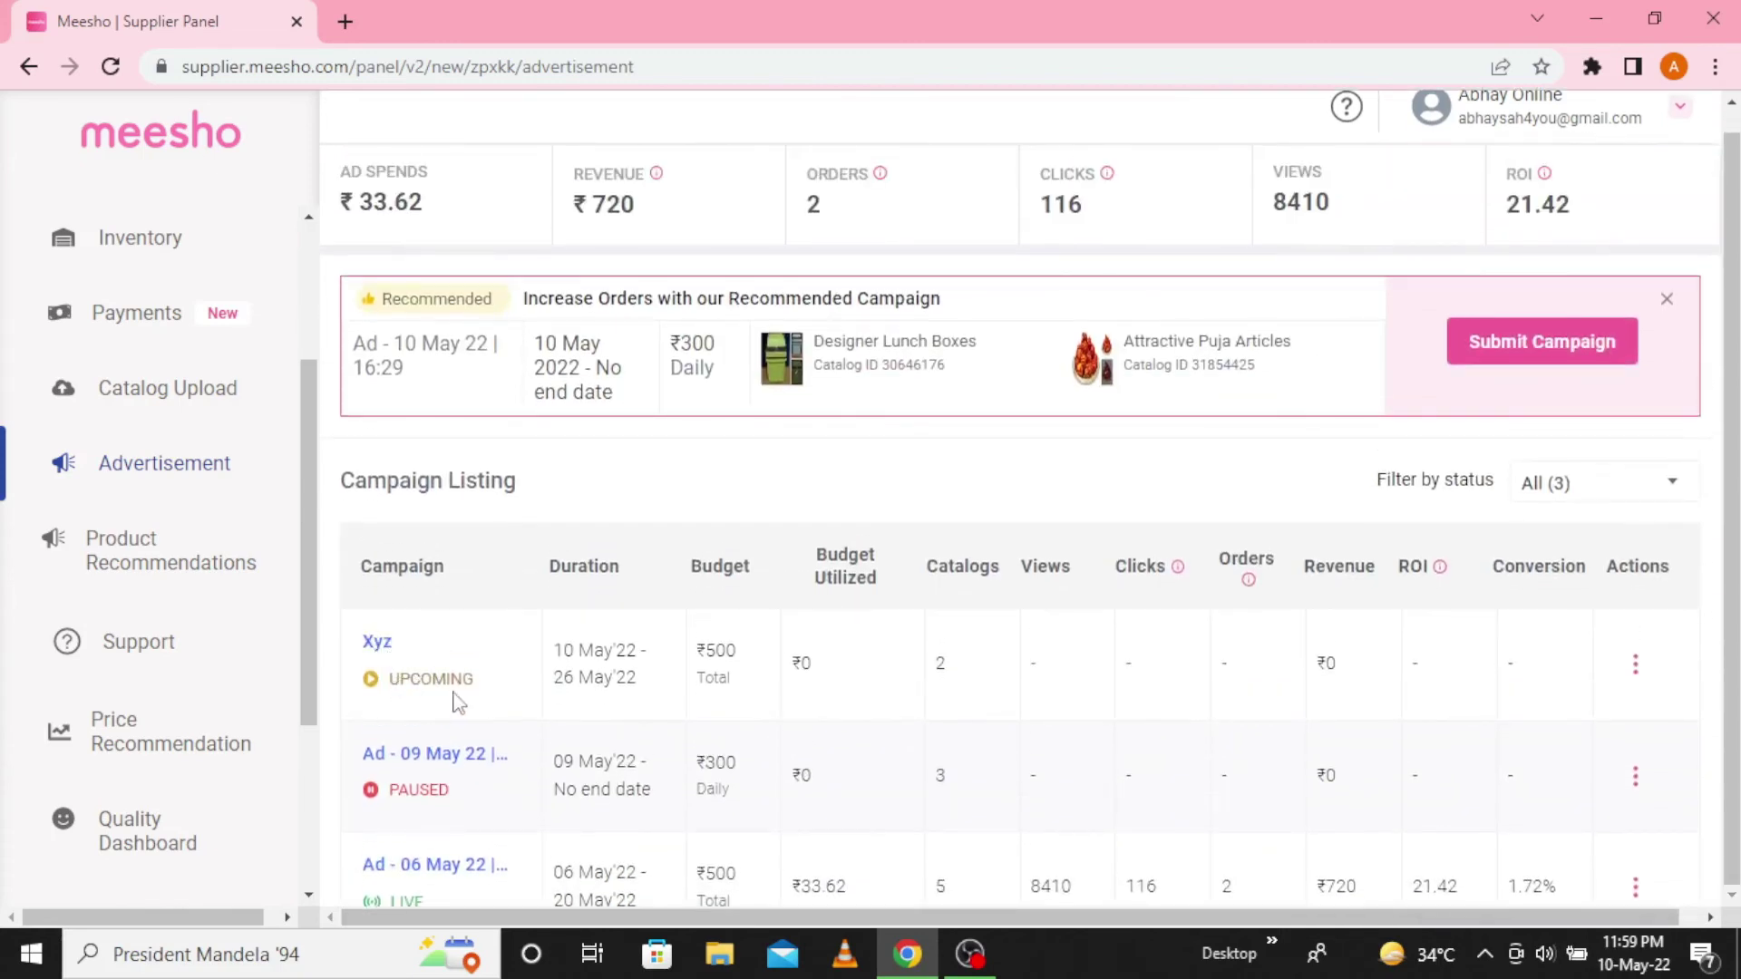
{"action": "scroll", "coordinate": [427, 785], "scroll_direction": "down", "scroll_amount": 2}
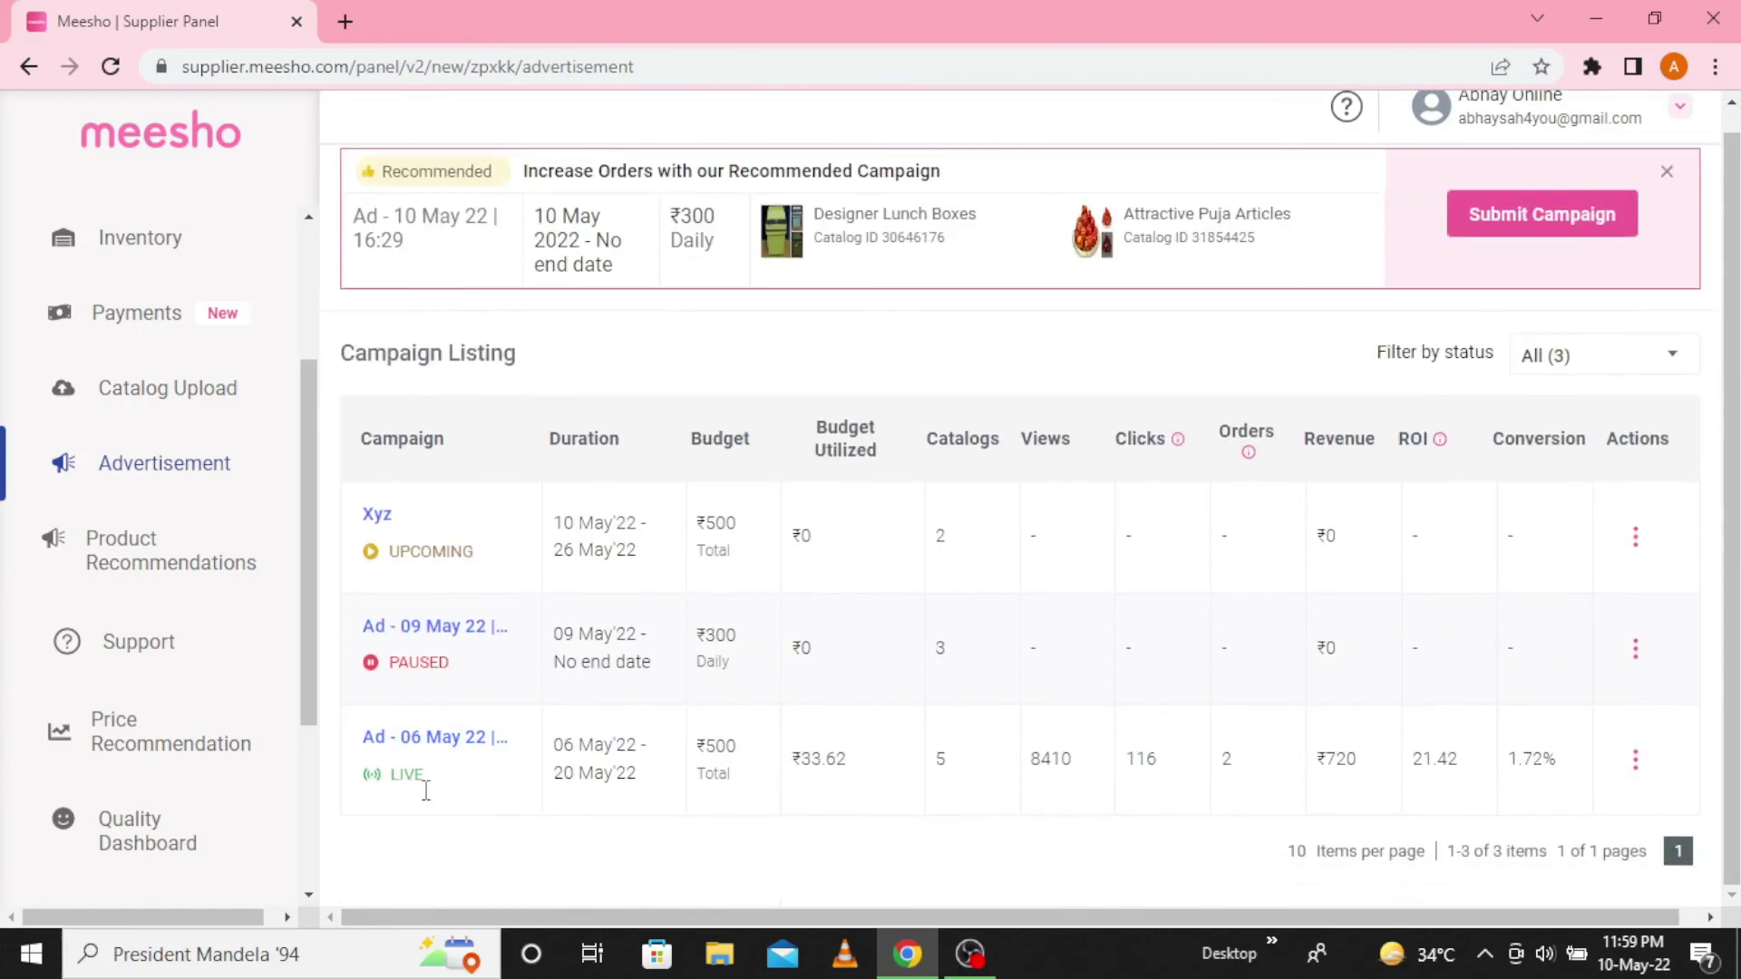
{"action": "scroll", "coordinate": [417, 762], "scroll_direction": "up", "scroll_amount": 2}
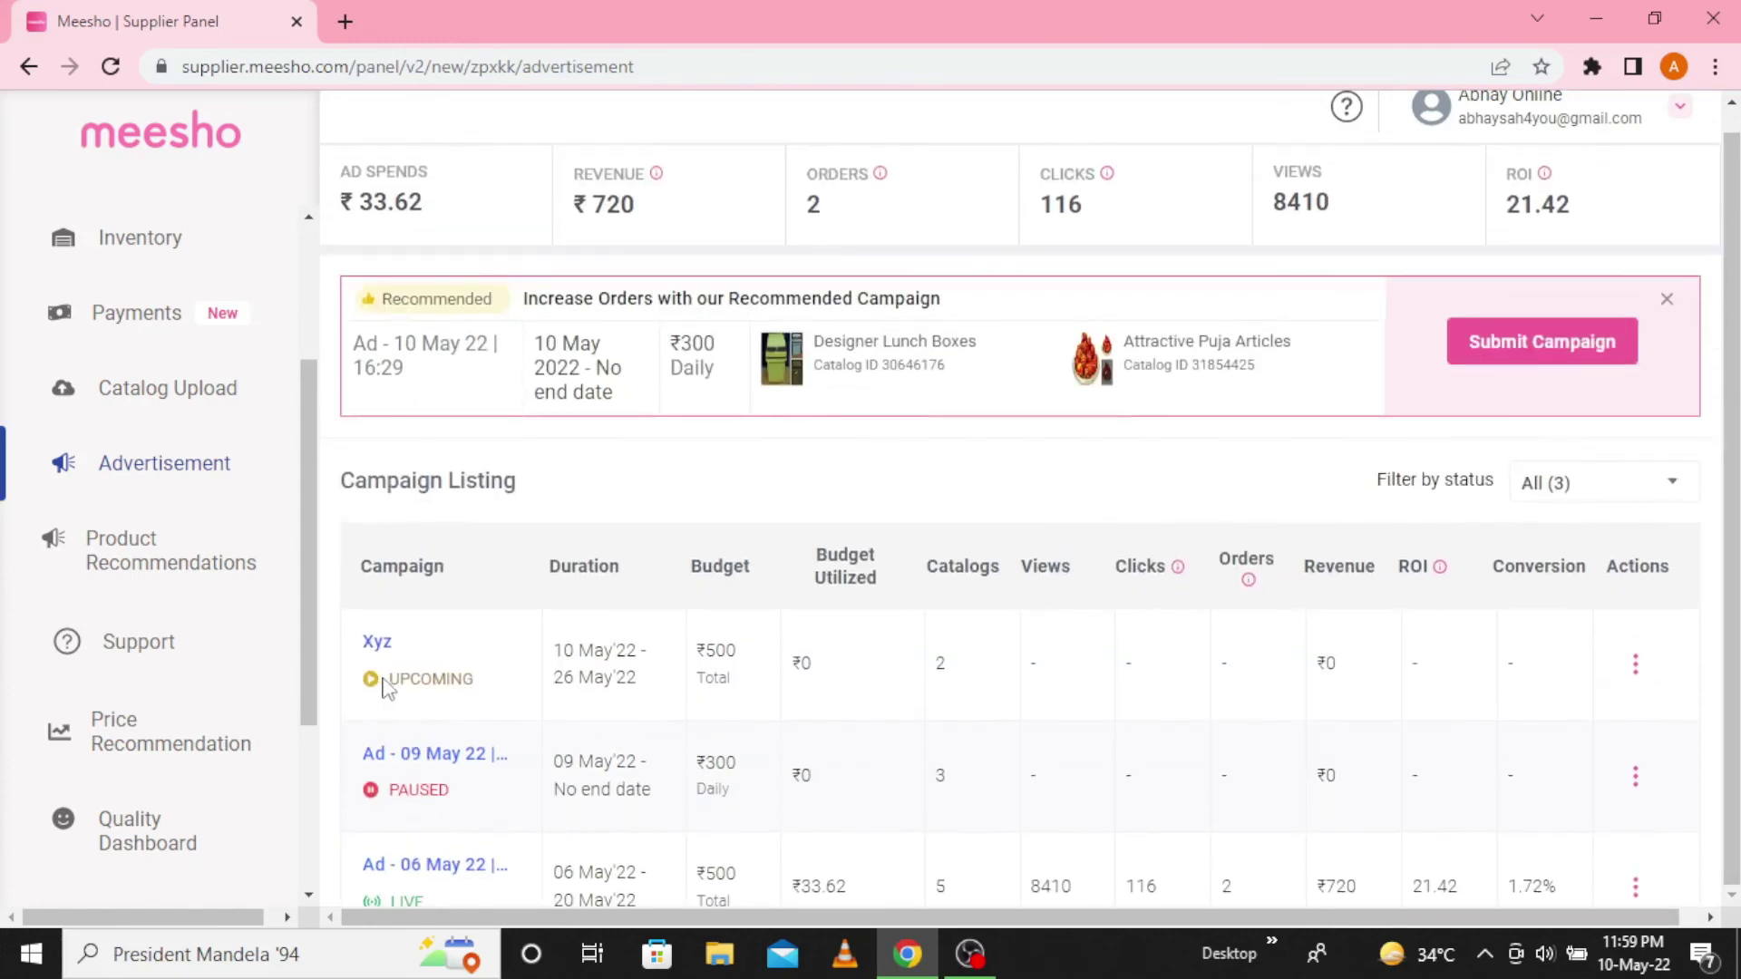